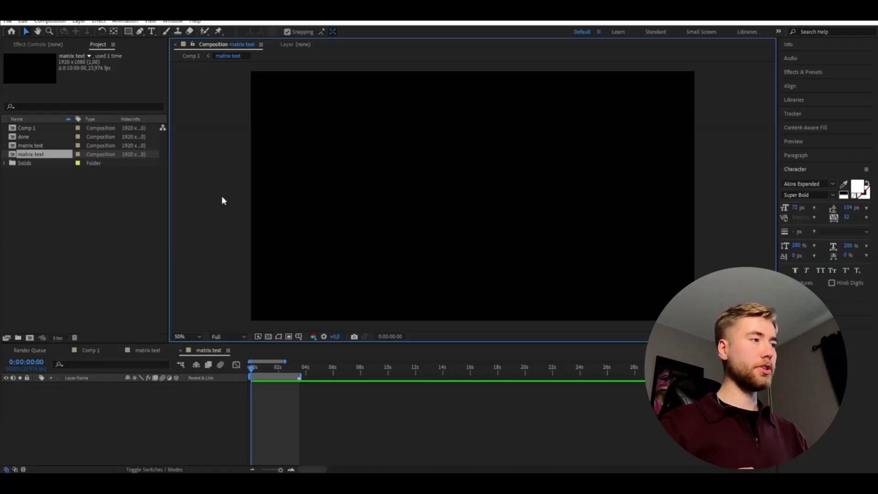
Create a new text layer in the composition reading 'matrix'.
click(179, 420)
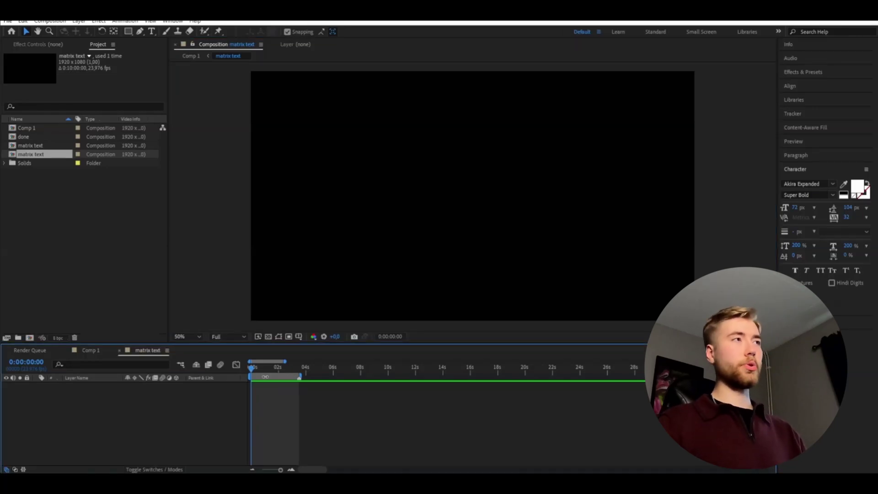
key(ctrl+t)
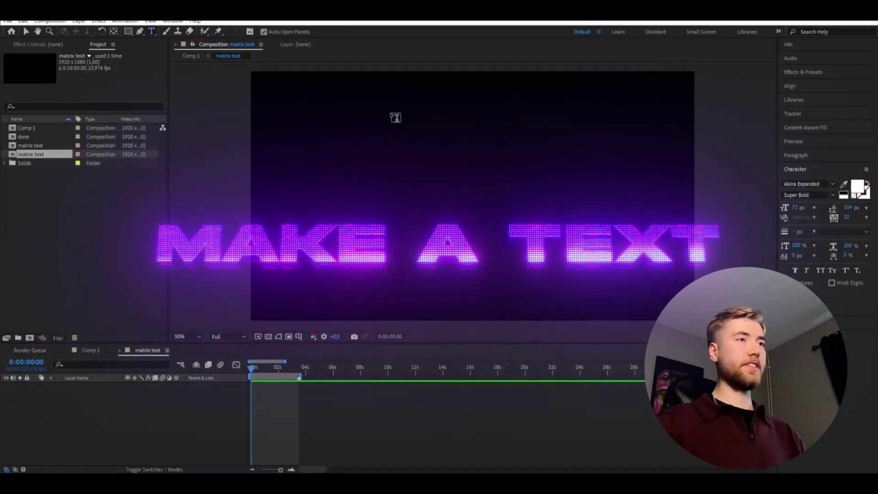
click(412, 218)
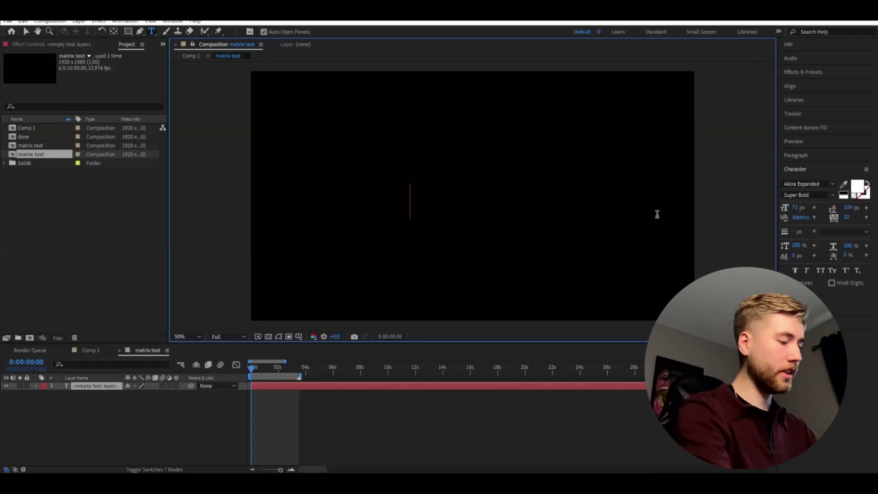
text(matrix)
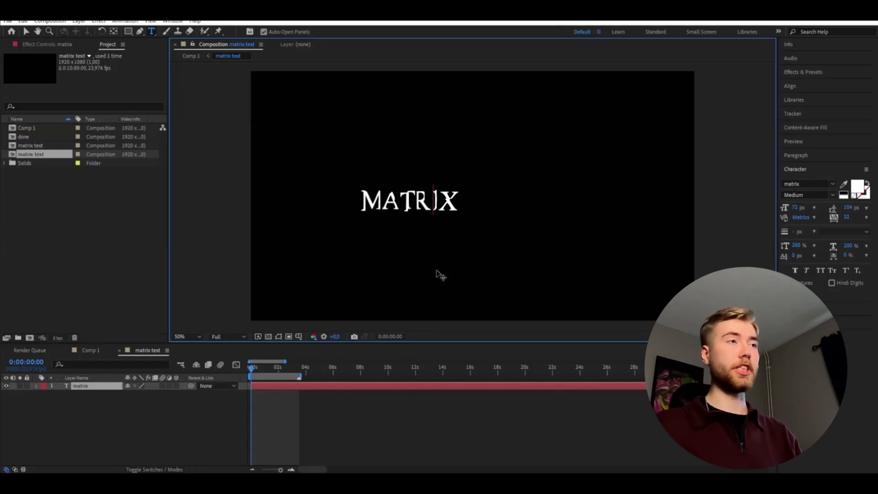
Colour all the MATRIX letters green #48FF00 and set the font size to 220 px.
click(389, 196)
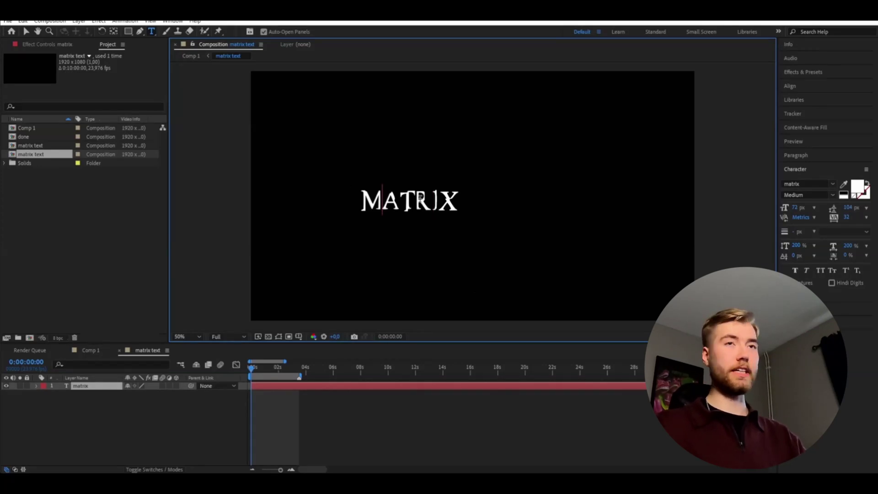
key(ctrl+a)
click(857, 187)
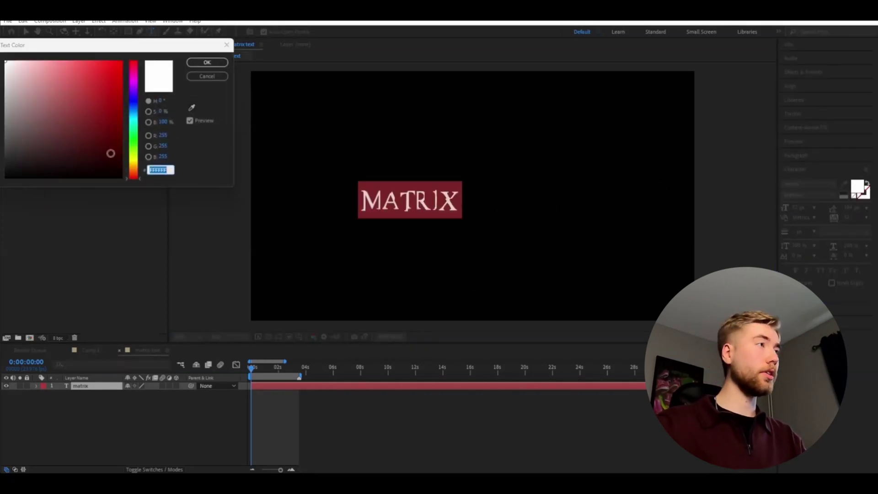
text(48FF00)
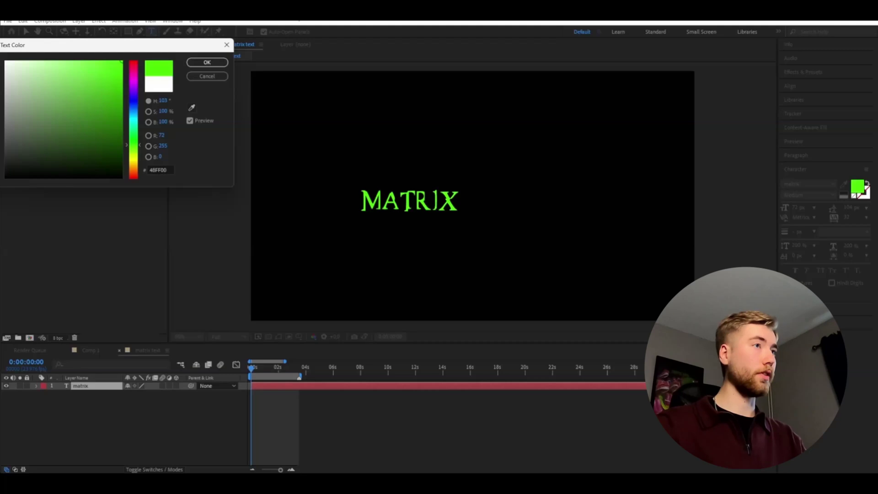
click(212, 66)
click(798, 208)
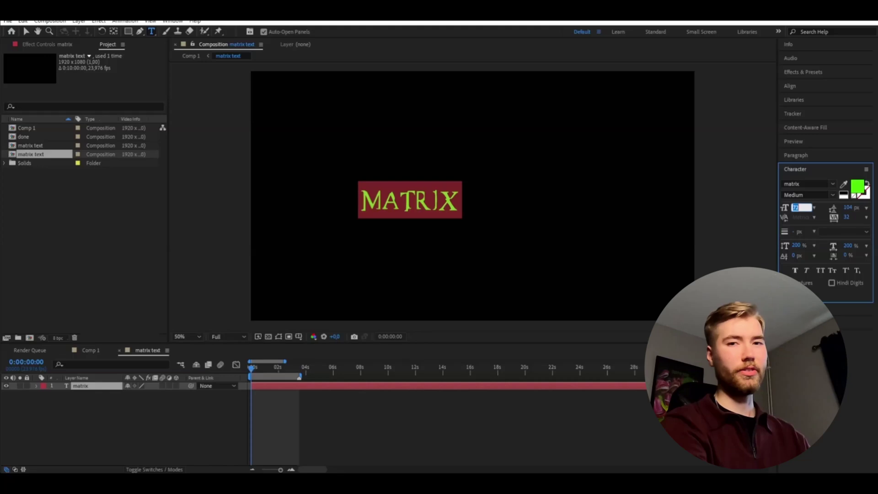
text(220)
click(425, 212)
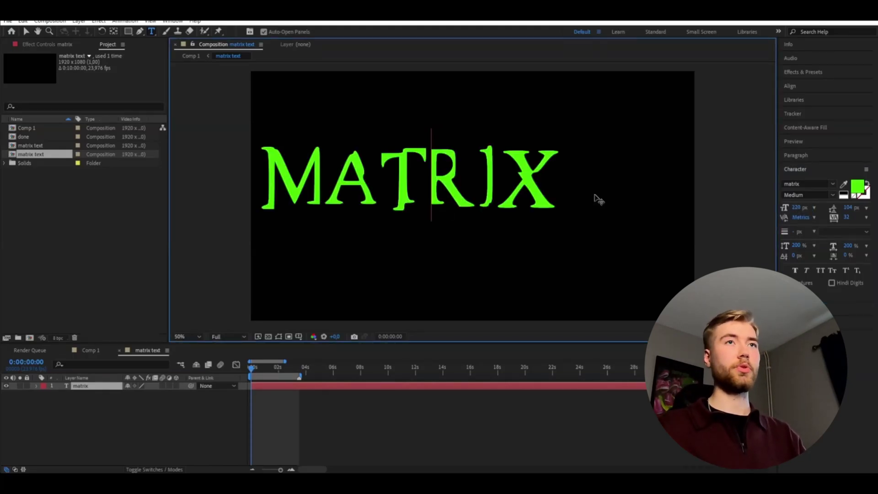
click(791, 86)
Centre MATRIX horizontally and vertically, then apply a Transform effect to the matrix layer.
click(803, 109)
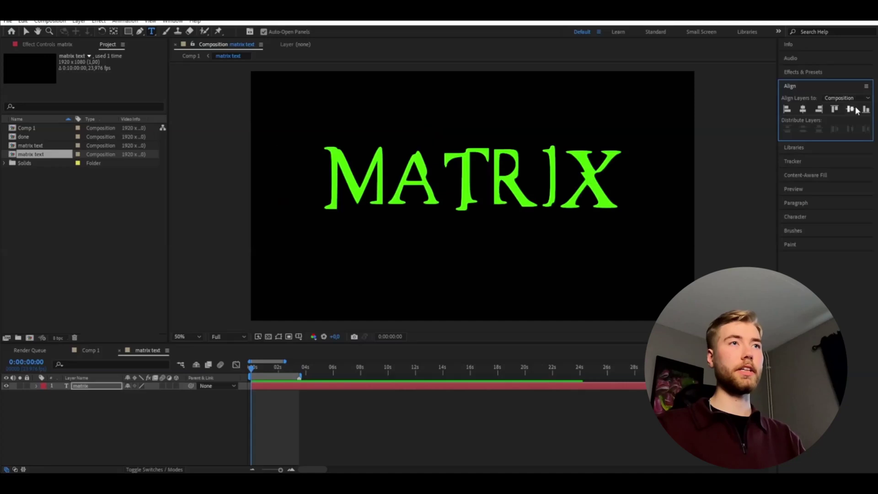
click(850, 109)
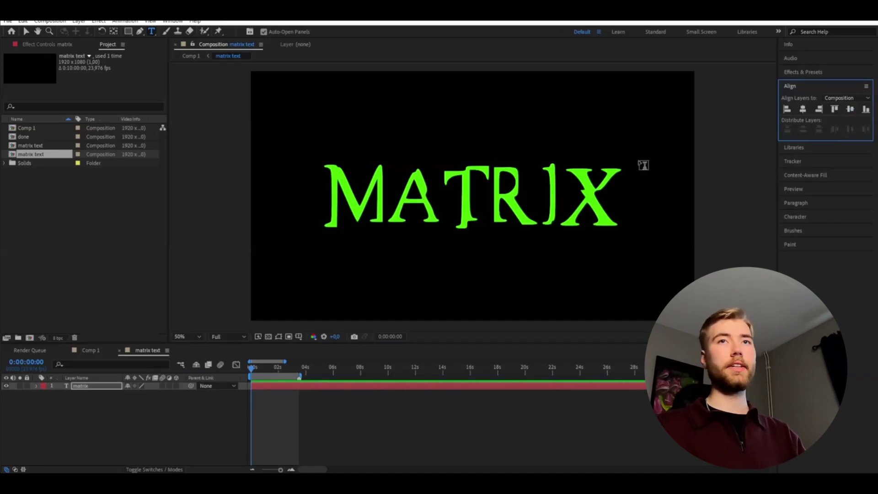
click(93, 390)
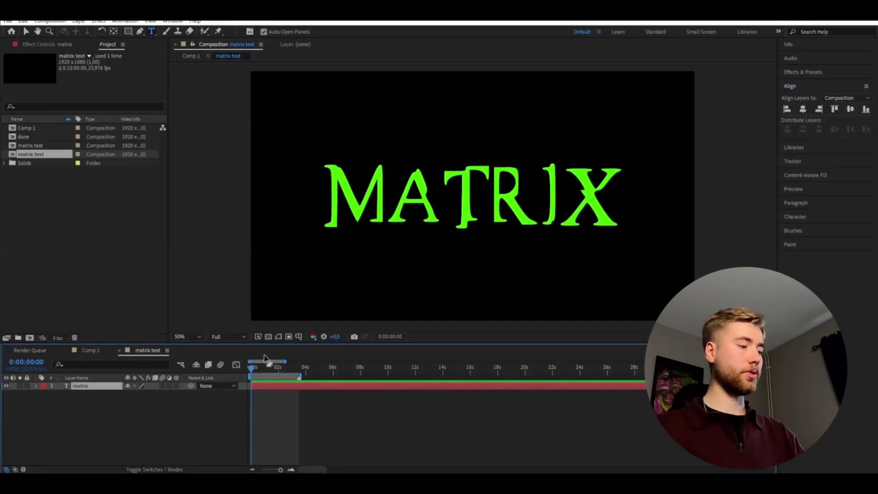
key(ctrl+space)
text(tr)
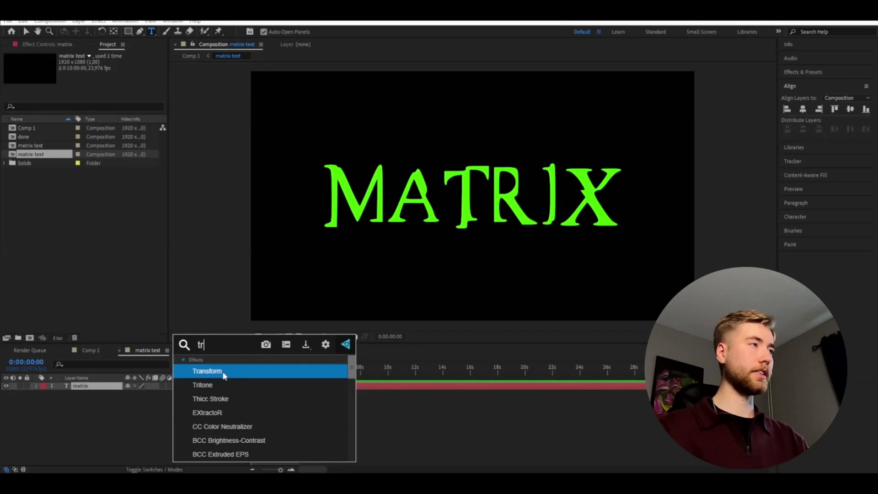
click(223, 372)
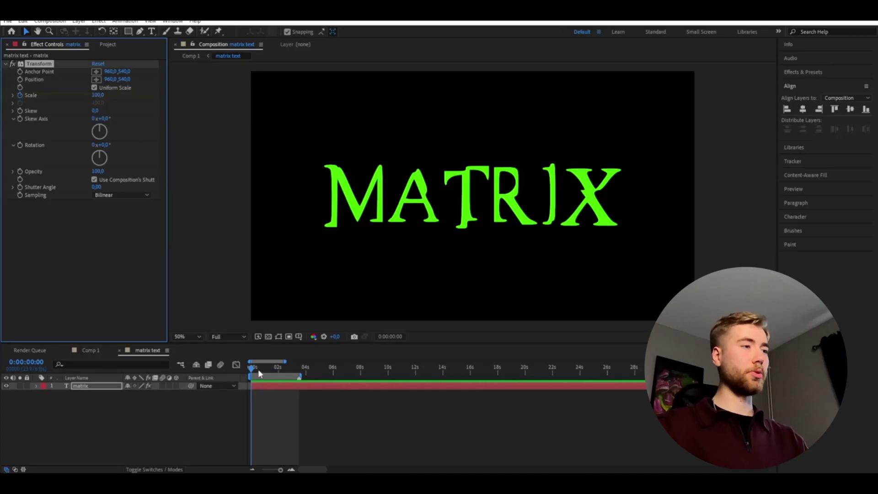
At 0:00:03:12, set the Transform effect's scale to 106.
drag(258, 369, 301, 370)
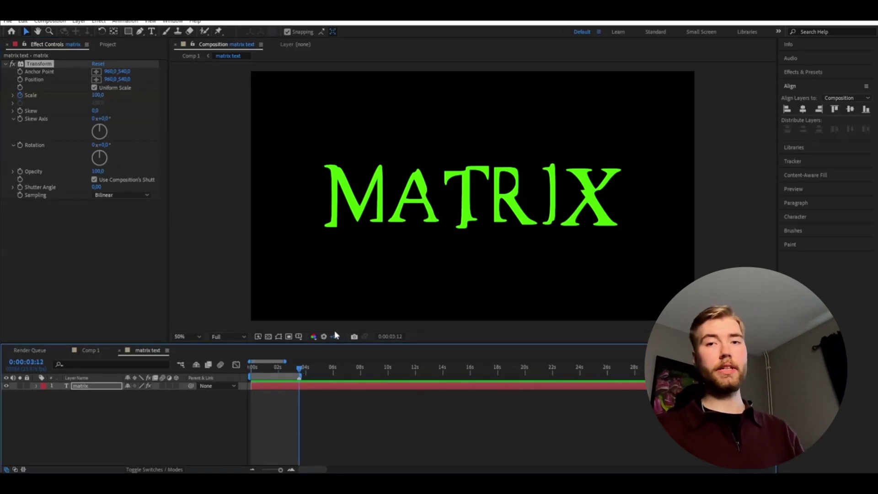
click(291, 469)
click(292, 470)
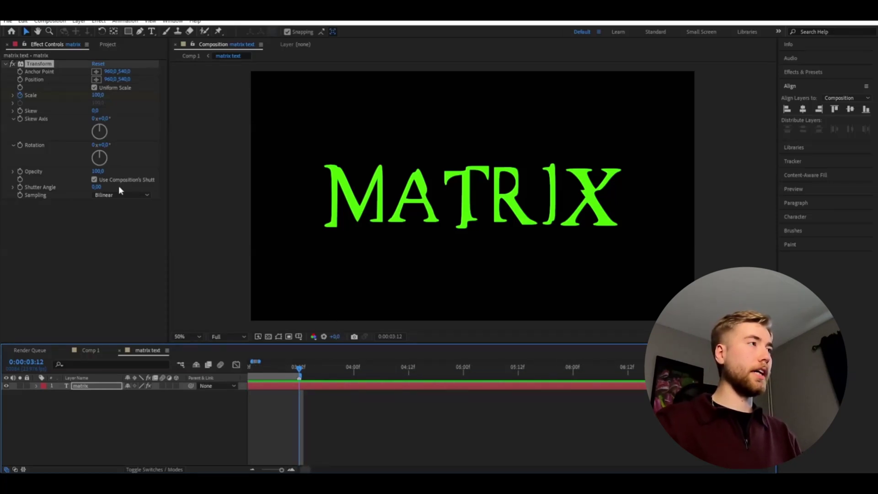
click(97, 95)
text(106)
key(Return)
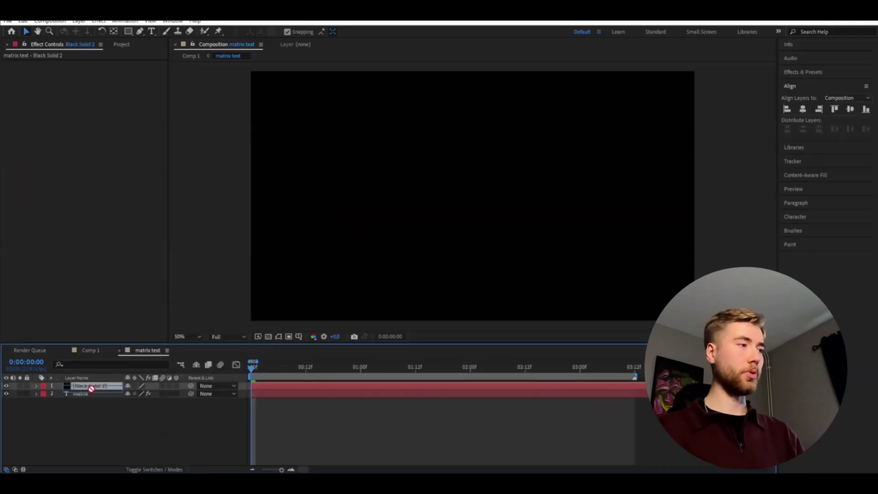
Move the black solid below MATRIX and apply Fractal Noise with the Smeary fractal type.
drag(91, 388, 91, 404)
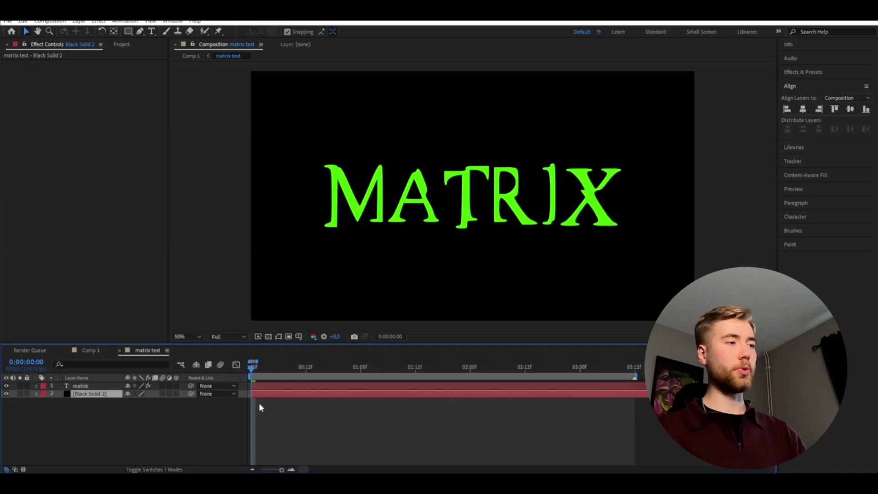
key(ctrl+space)
text(fractal noise)
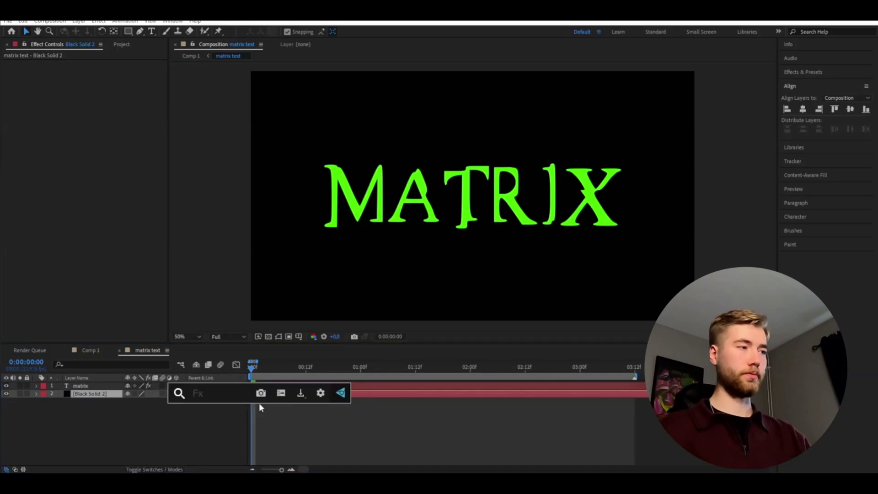
key(Return)
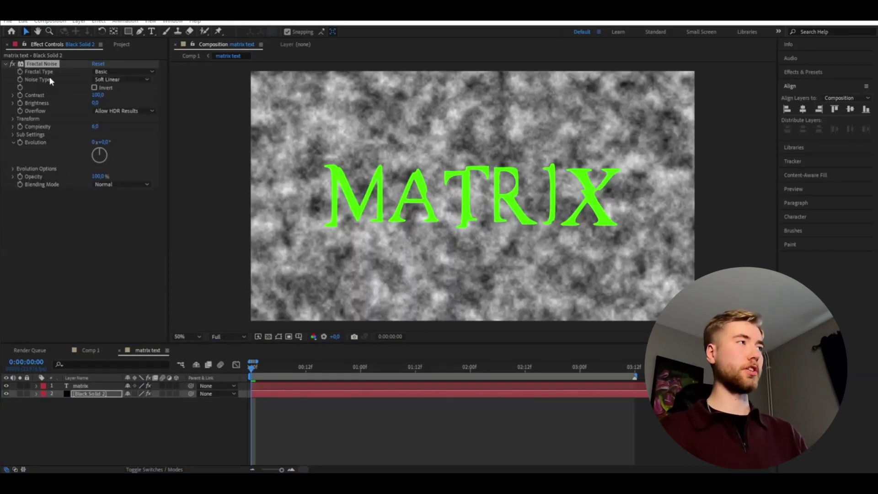
click(122, 71)
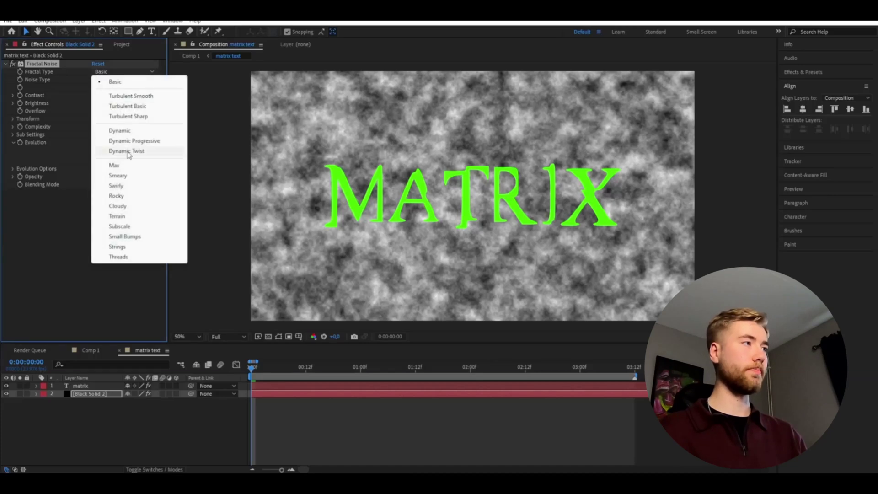
click(124, 176)
Set the noise contrast to 500 and brightness to -40.
click(97, 95)
text(500)
key(Return)
click(95, 103)
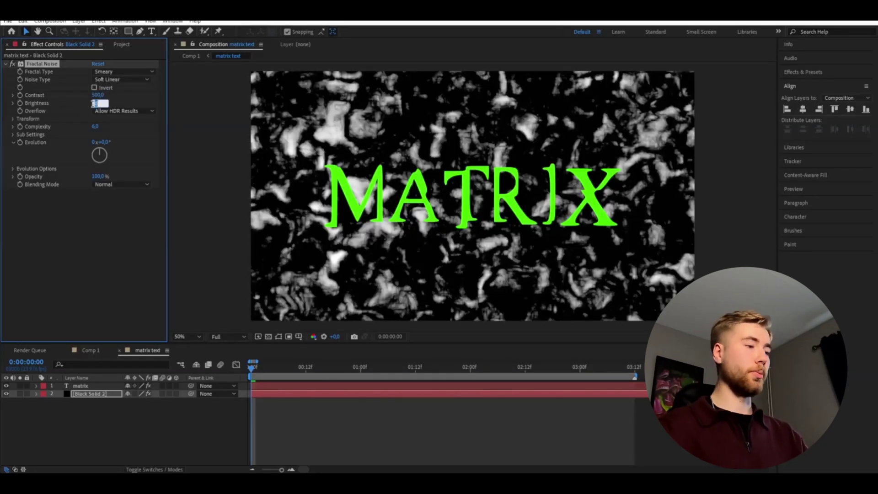
text(-40)
key(Return)
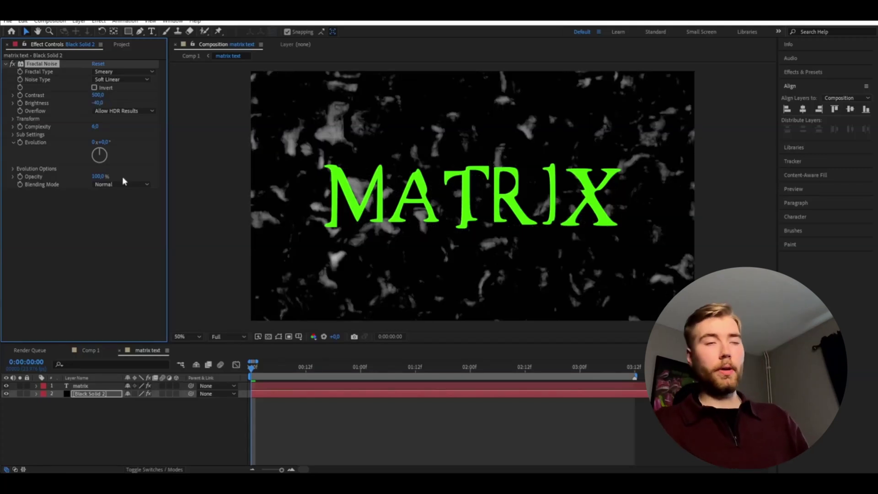
Stretch the noise with scale width 300 and scale height 6000.
click(12, 119)
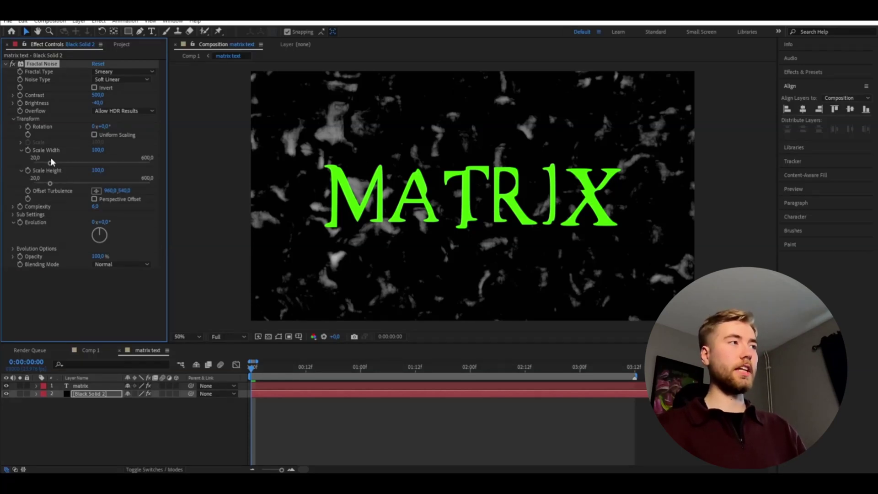
click(98, 151)
text(300)
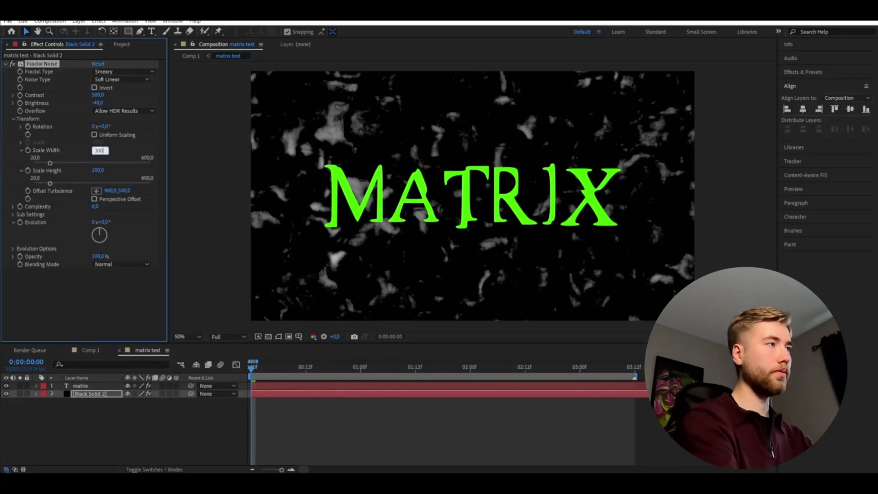
key(Return)
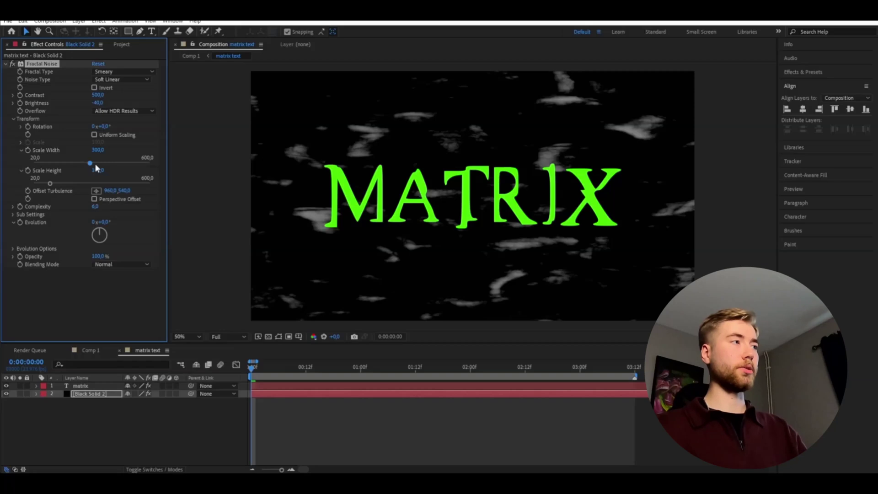
click(97, 170)
text(6000)
key(Return)
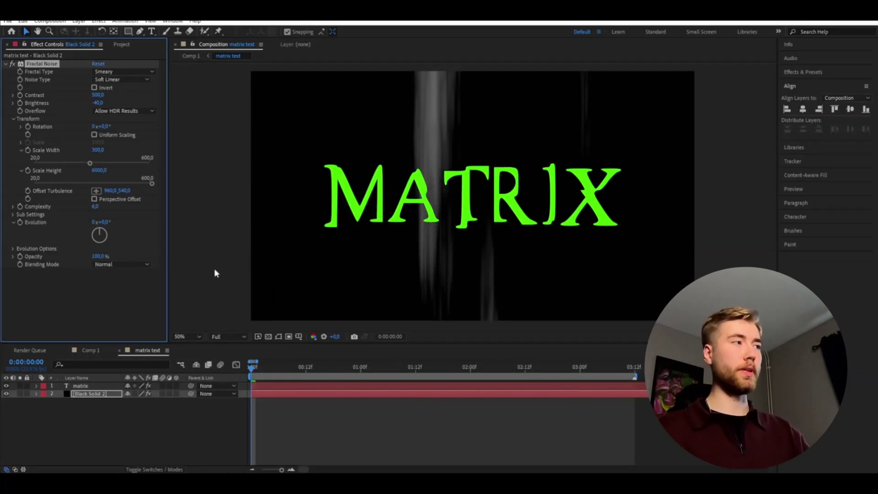
Drive the noise Evolution with the expression time*150 and preview the animation.
alt+click(19, 222)
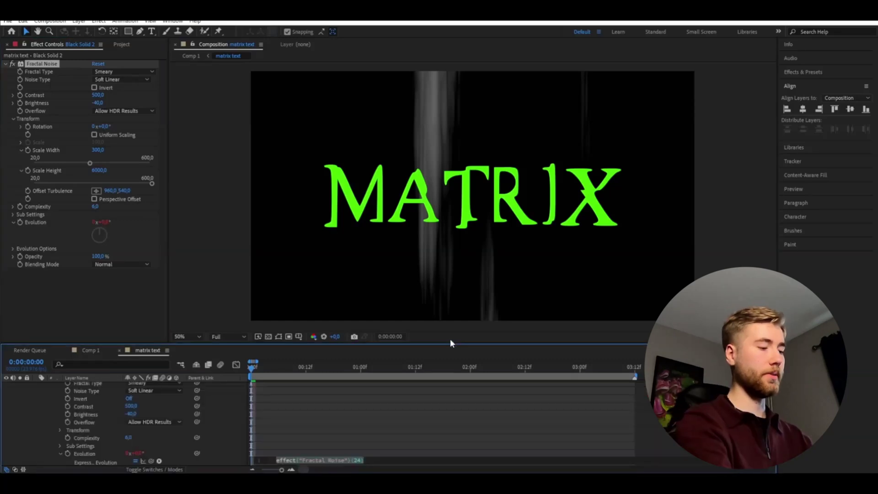
text(time*15)
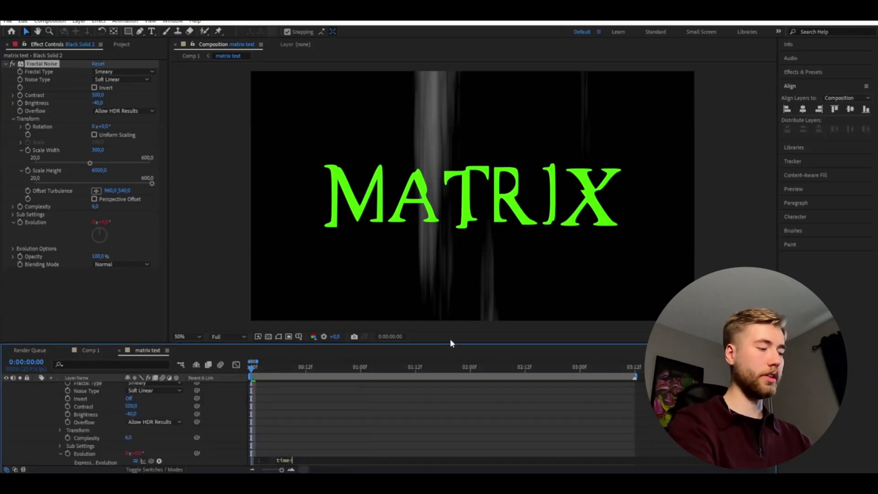
text(0)
click(450, 338)
key(space)
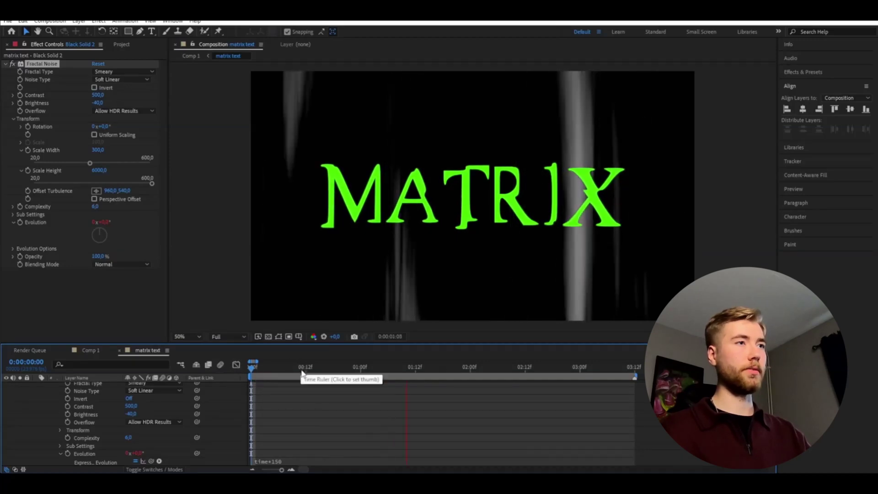
scroll(575, 420, up, 3)
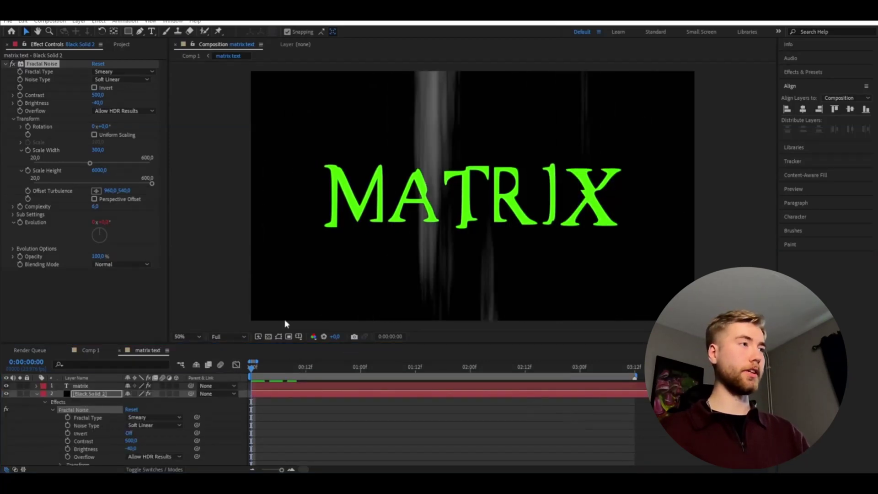
click(120, 395)
key(e)
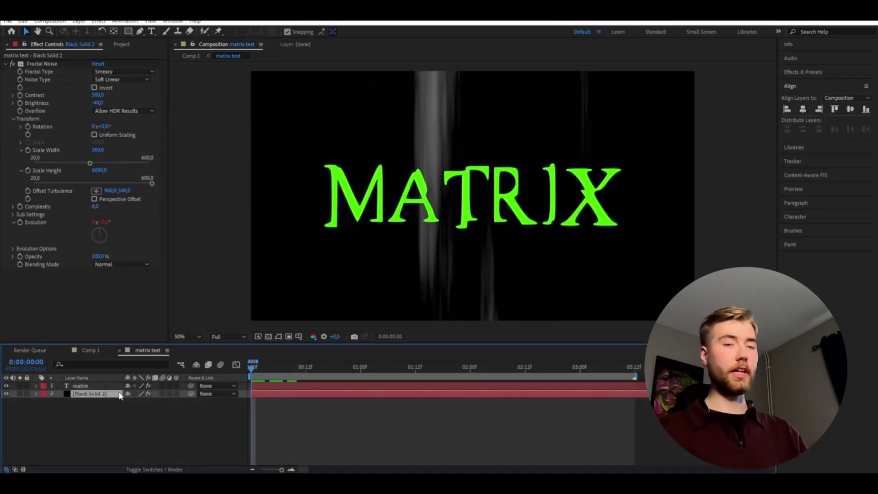
Duplicate Black Solid 2, move the copy above matrix, and set its mode to Stencil Luma.
key(ctrl+d)
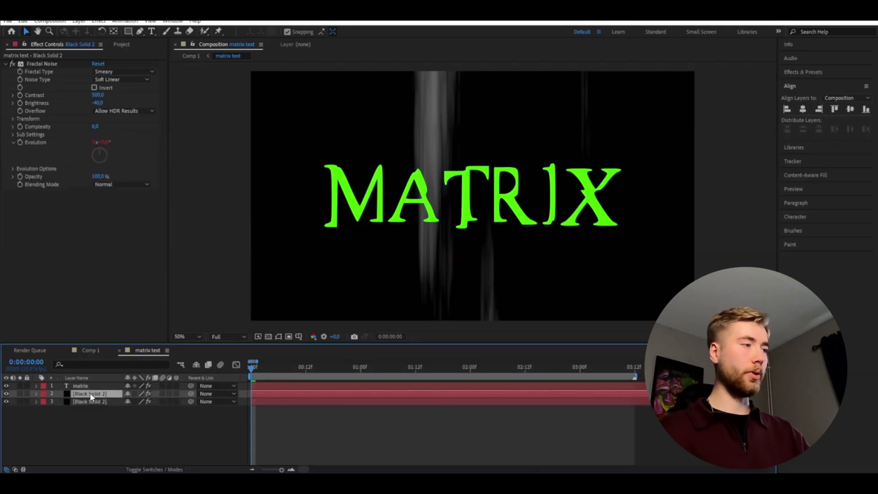
drag(91, 396, 96, 387)
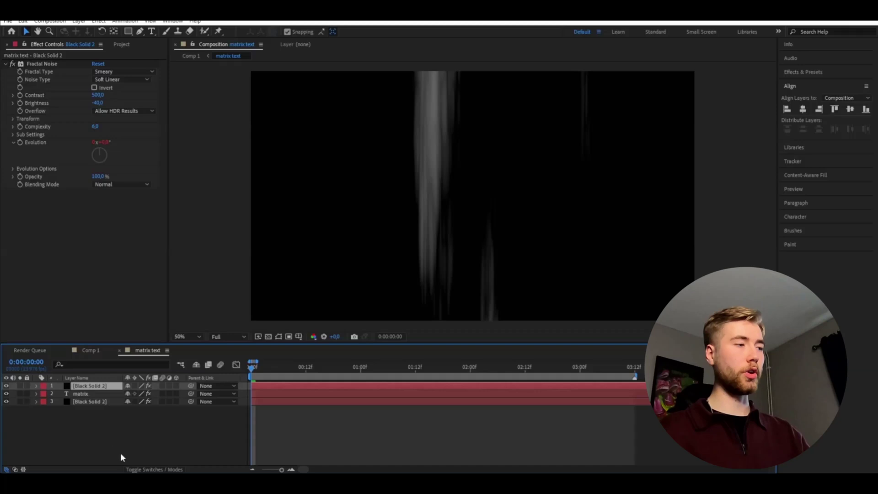
click(160, 468)
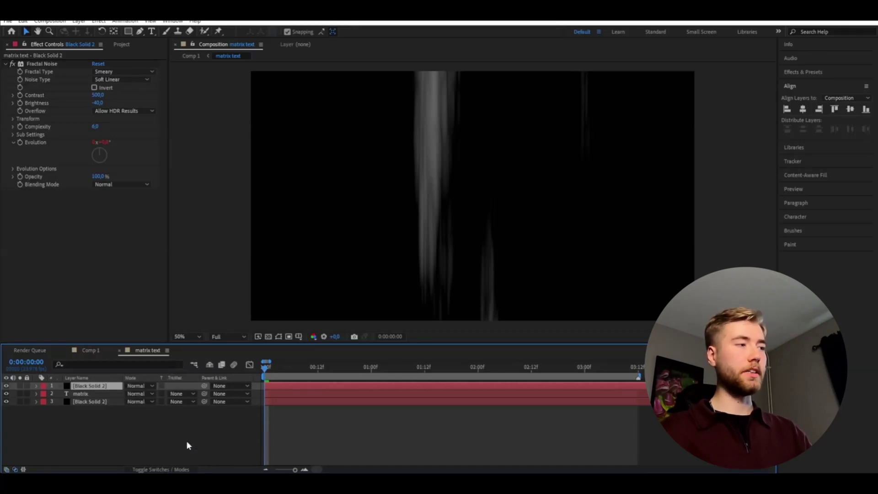
click(136, 386)
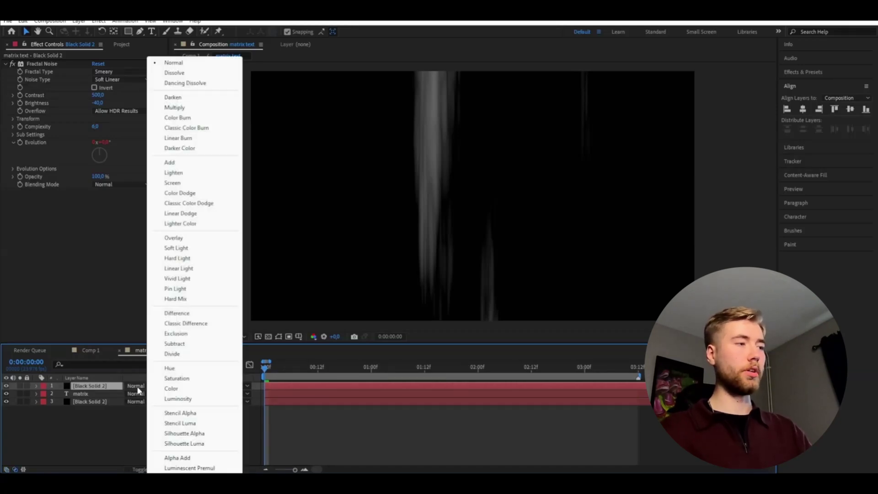
click(193, 426)
drag(265, 382, 334, 392)
click(98, 413)
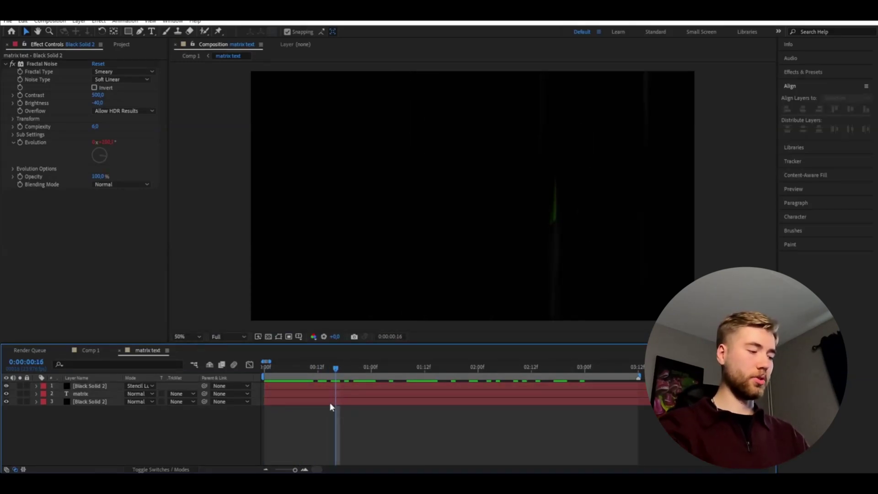
Add a new adjustment layer and apply the 4-Color Gradient effect to it.
key(ctrl+alt+y)
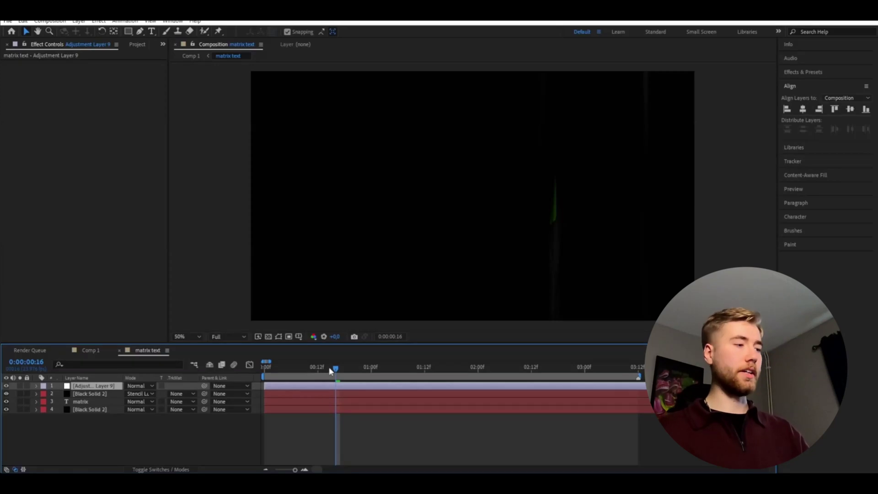
key(ctrl+space)
text(4)
key(Return)
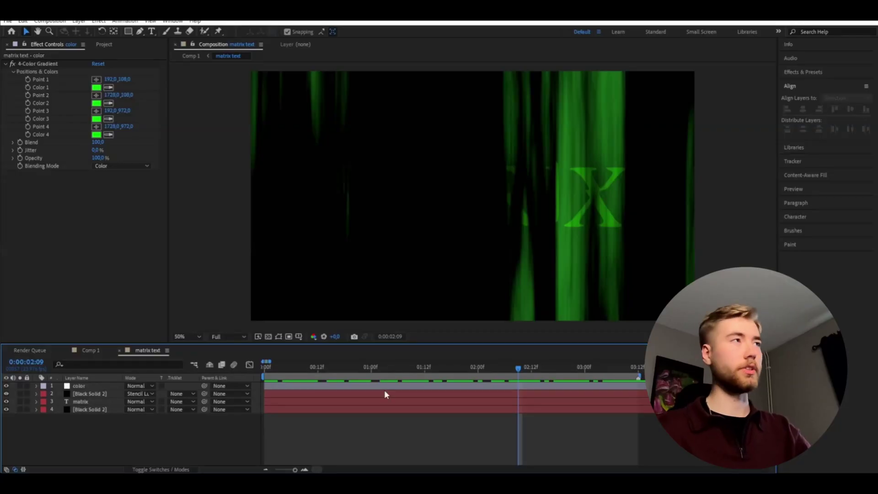
key(ctrl+t)
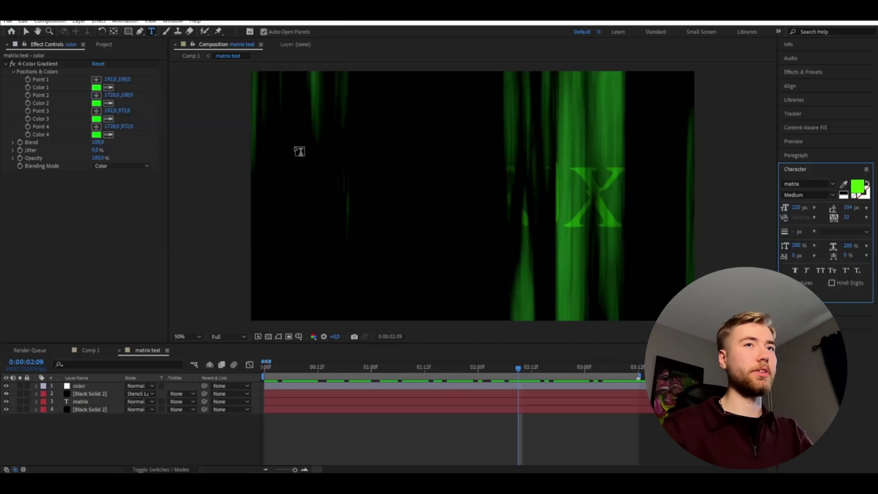
Create a 916472 text layer in the upper left and shrink it to 10 px.
click(298, 152)
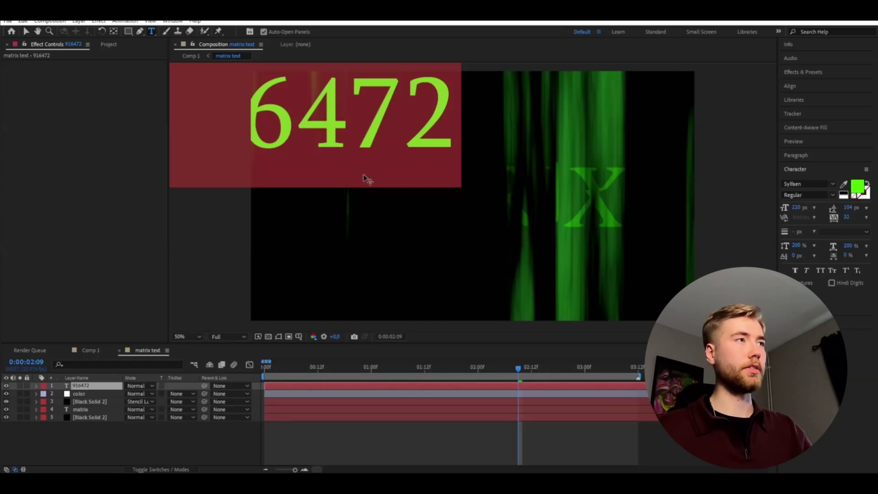
drag(796, 207, 709, 218)
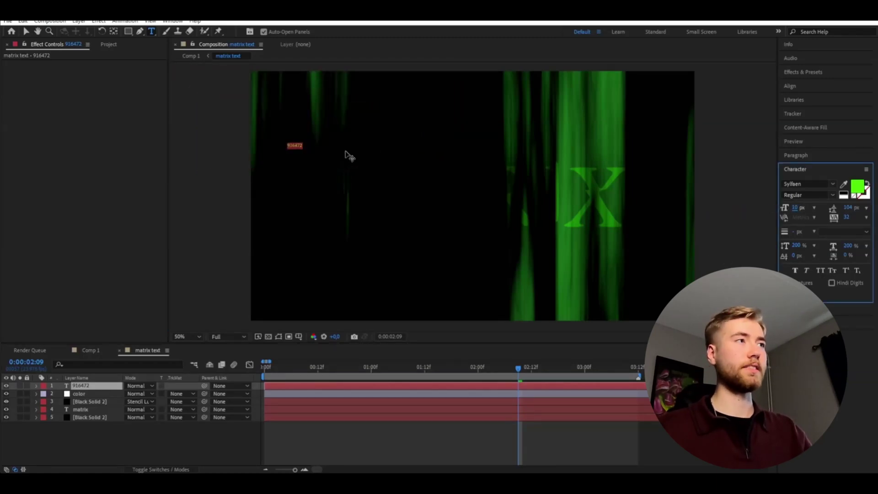
click(85, 392)
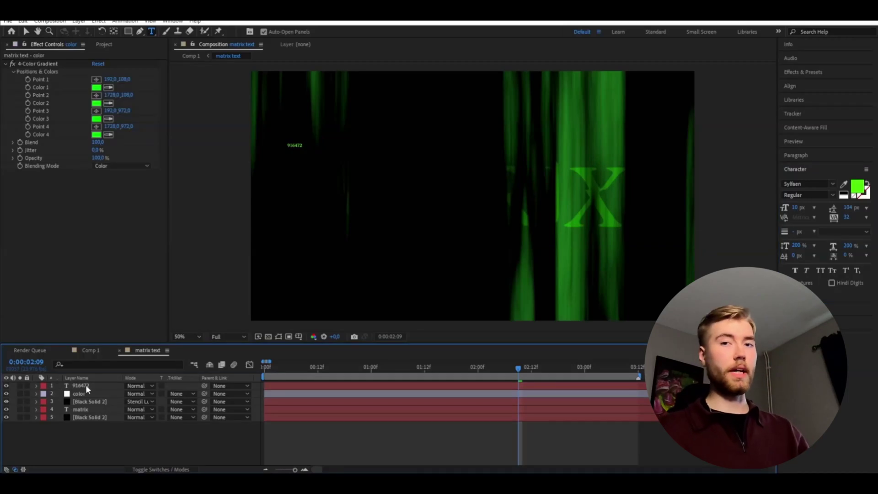
Apply CC RepeTile to the 916472 text layer.
click(87, 387)
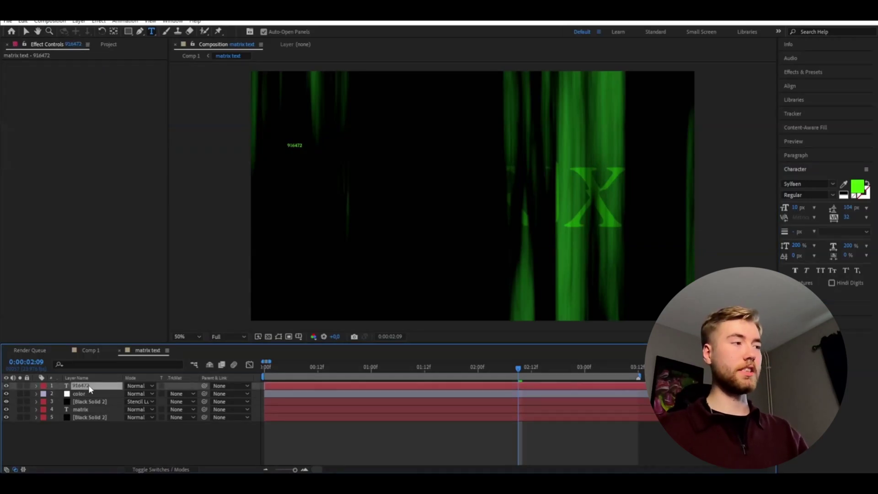
key(ctrl+space)
text(repetile)
key(Return)
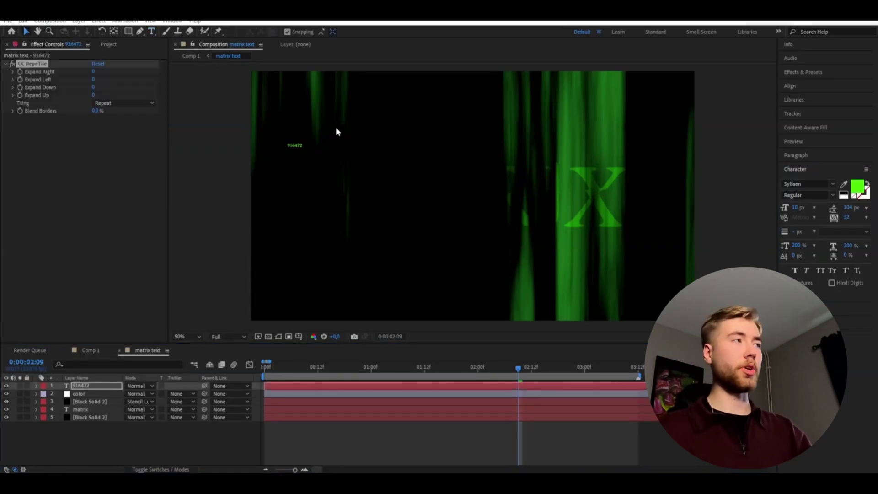
Set RepeTile Expand Right and Left to 3000, Expand Down and Up to 1000.
click(93, 72)
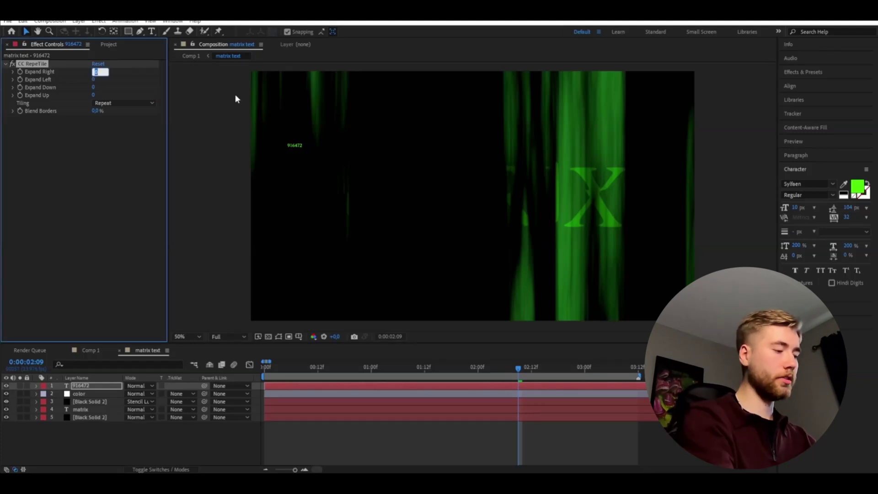
text(3000)
key(Tab)
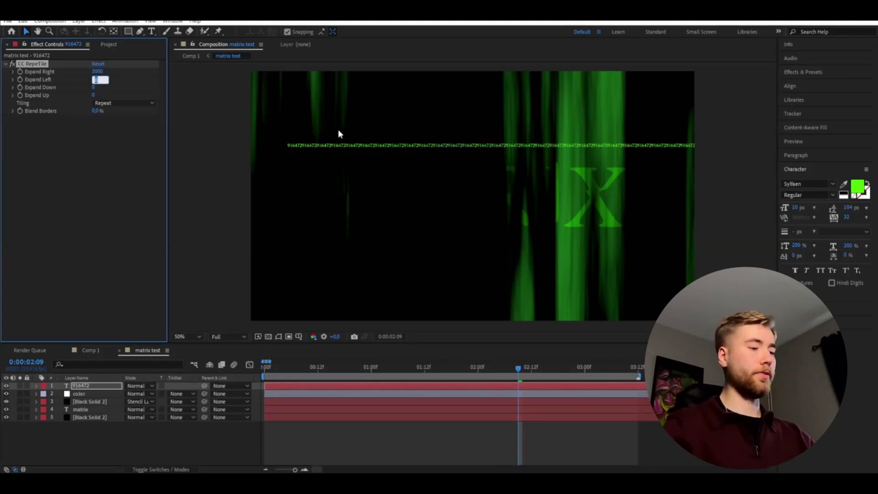
text(3000)
key(Tab)
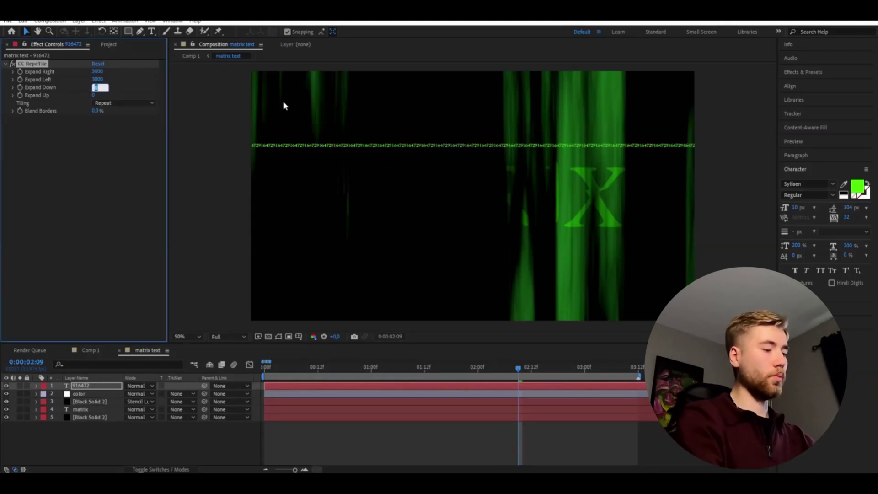
text(1000)
key(Tab)
text(1000)
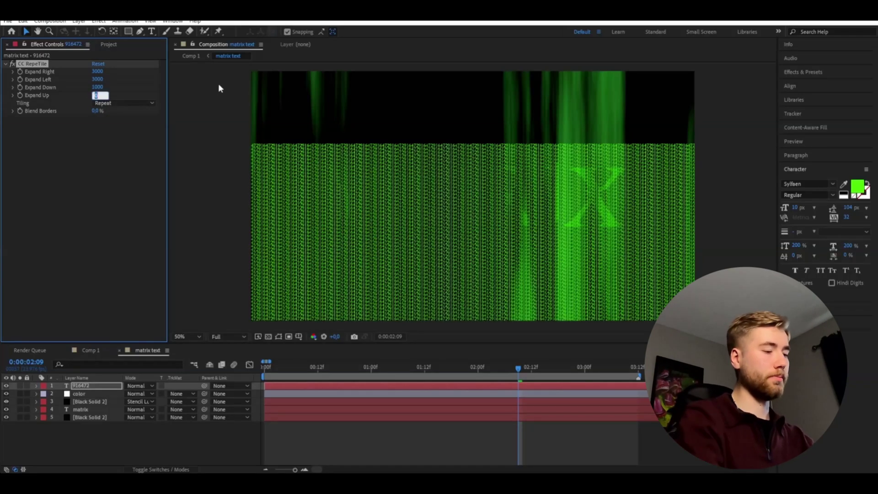
click(456, 443)
key(Home)
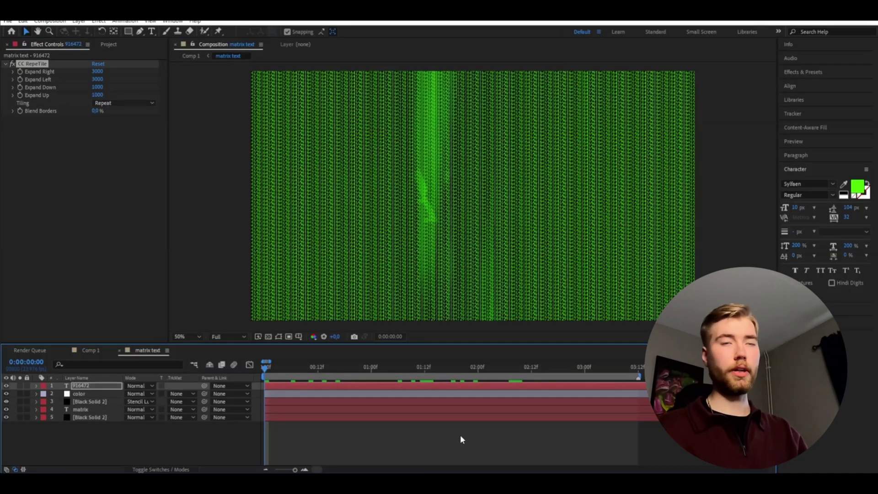
Switch the RepeTile tiling pattern to Checker Flip H.
click(54, 125)
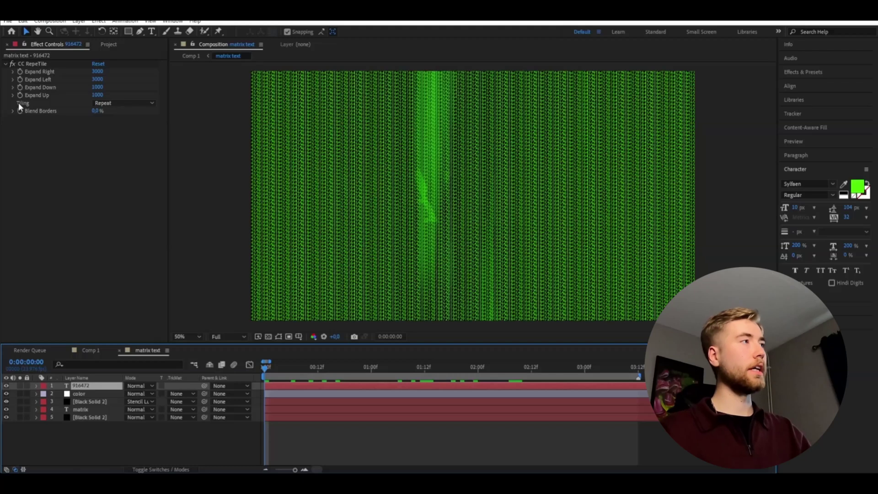
click(117, 104)
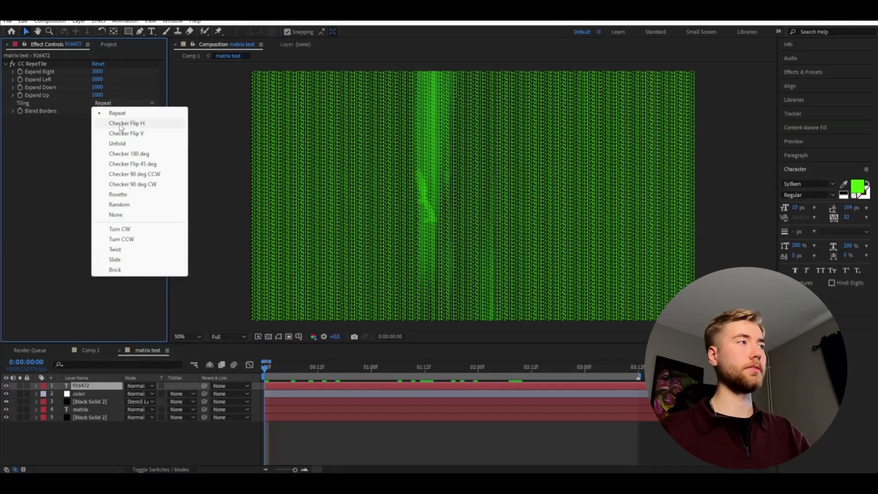
click(121, 126)
scroll(461, 276, up, 4)
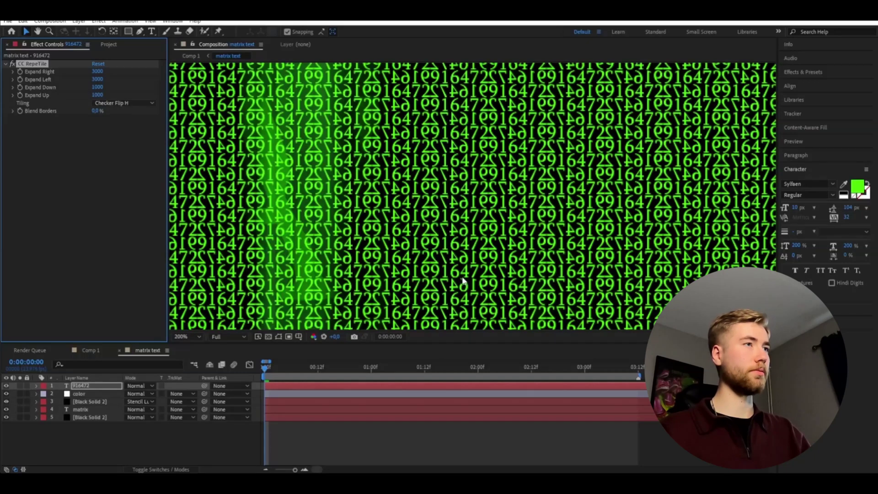
scroll(463, 281, down, 4)
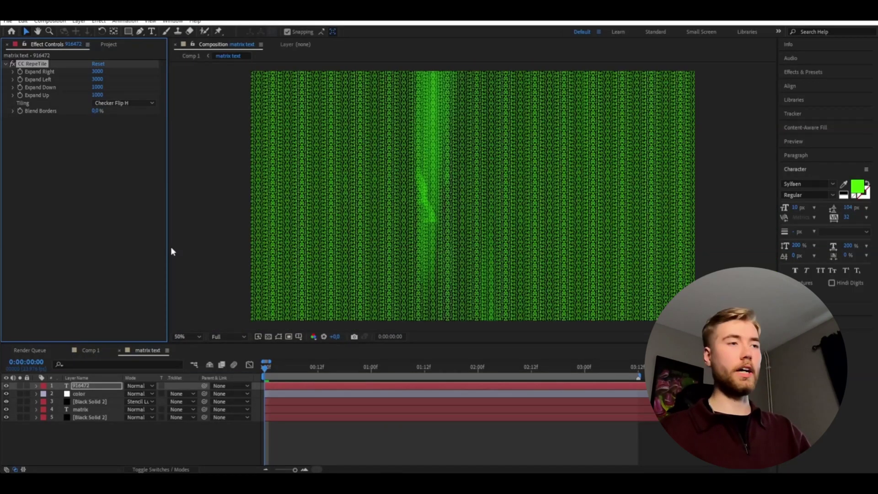
Apply Motion Tile and keyframe its tile centre from 540 to 2575.5 at 0:00:03:11.
key(ctrl+space)
text(motion tile)
key(Return)
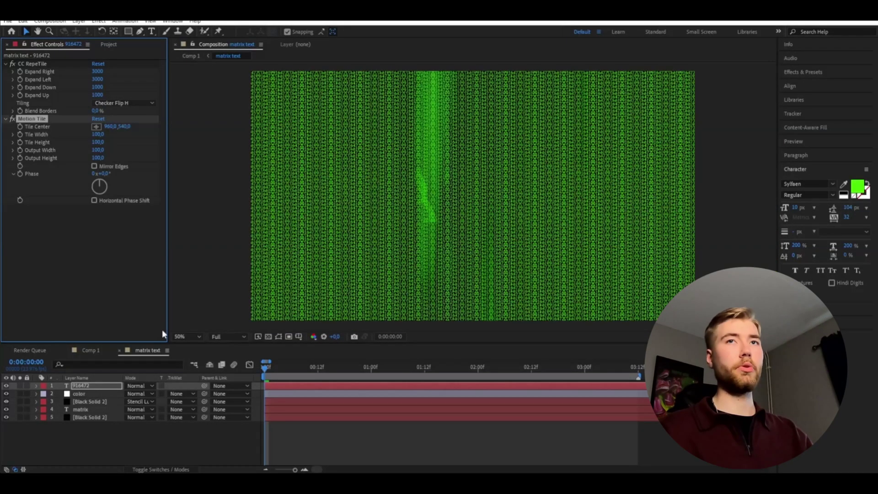
click(19, 127)
drag(266, 369, 640, 369)
drag(124, 126, 223, 172)
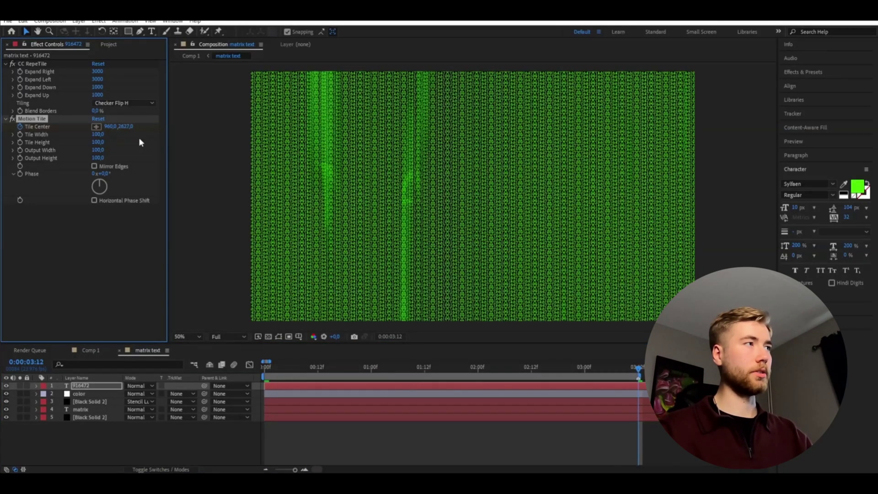
drag(129, 128, 112, 128)
key(Page_Up)
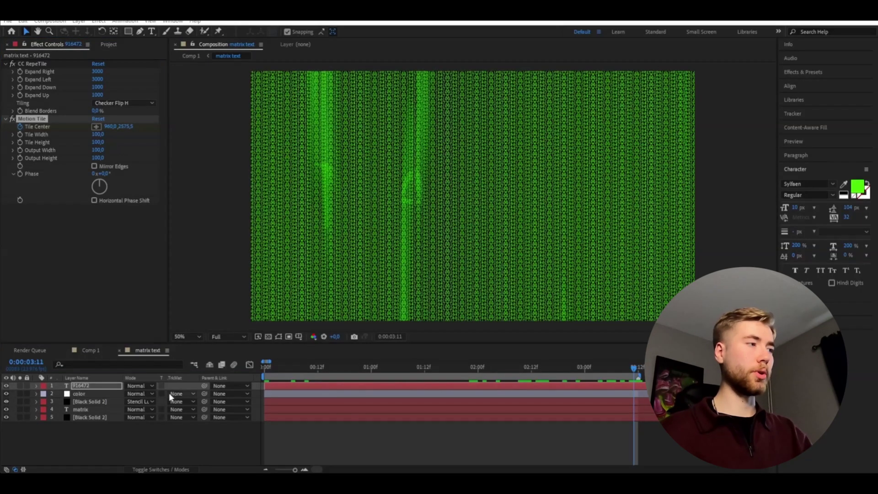
click(137, 388)
Apply Glow to the matrix layer and duplicate it, widening Glow 2's radius to 85.
click(193, 414)
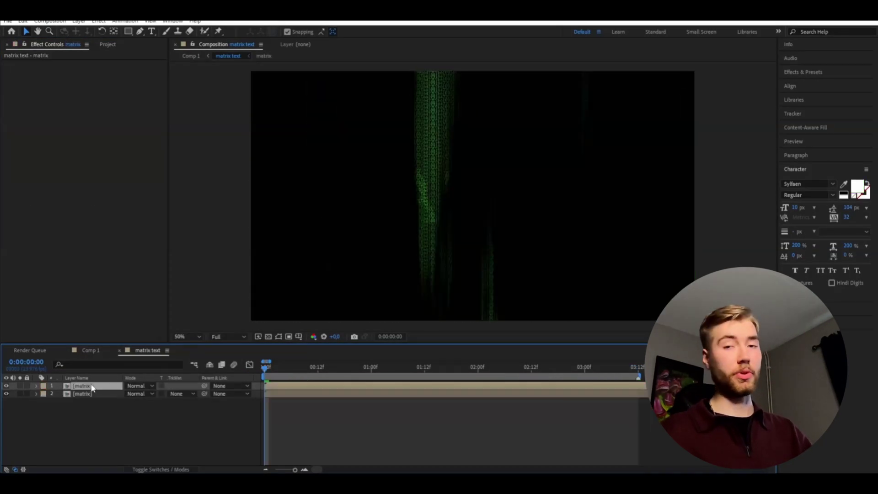
key(ctrl+space)
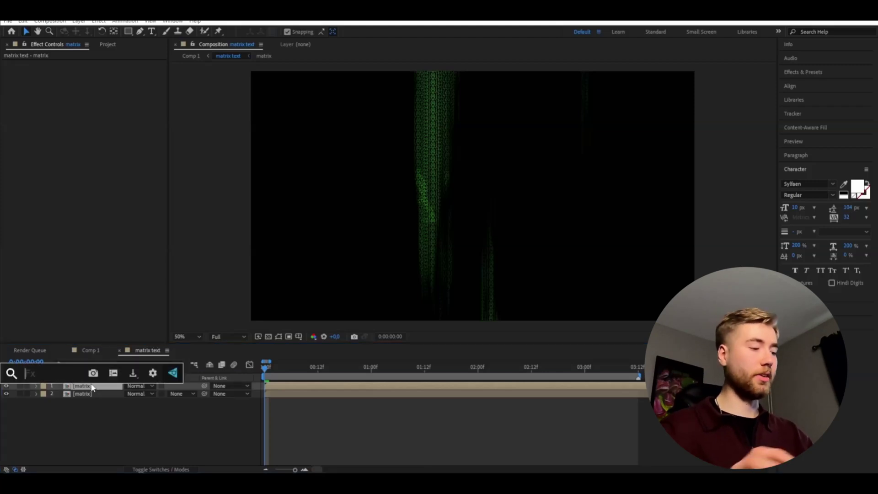
text(glow)
click(93, 387)
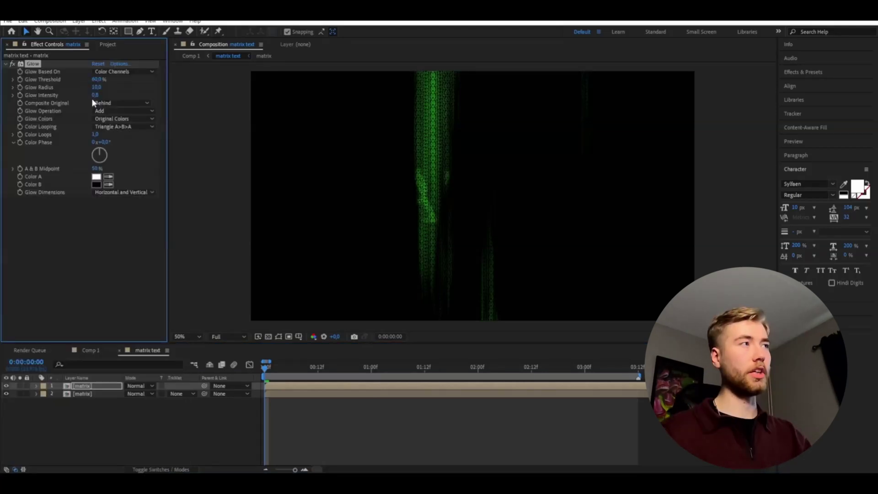
key(ctrl+d)
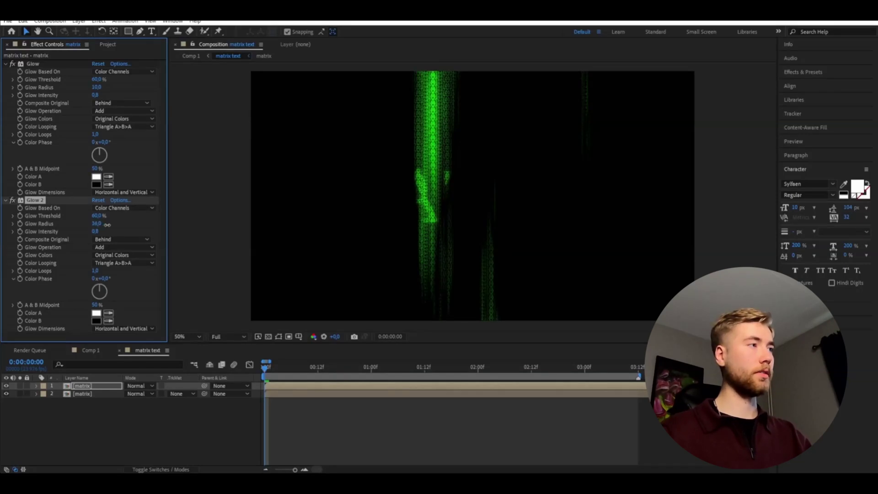
drag(107, 225, 90, 232)
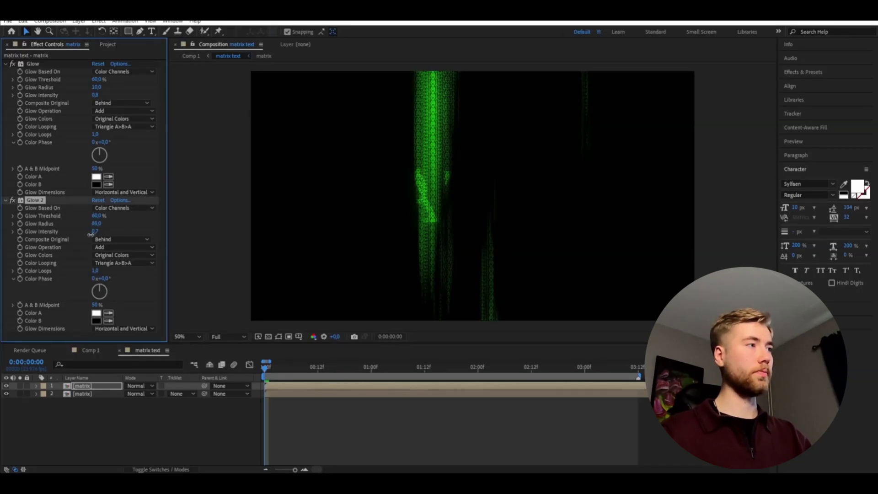
Duplicate the glow into Glow 3, 4 and 5, widening Glow 3's radius to 159.
click(31, 199)
key(ctrl+d)
drag(97, 233, 129, 233)
key(ctrl+d)
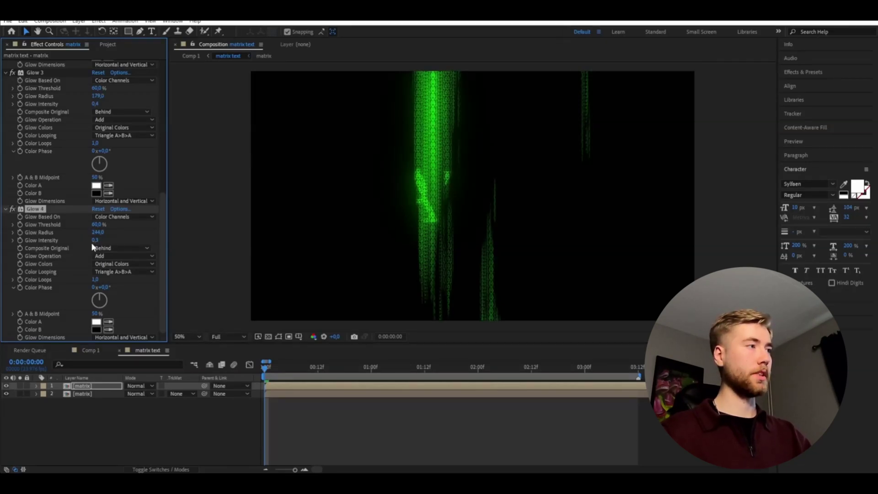
key(ctrl+d)
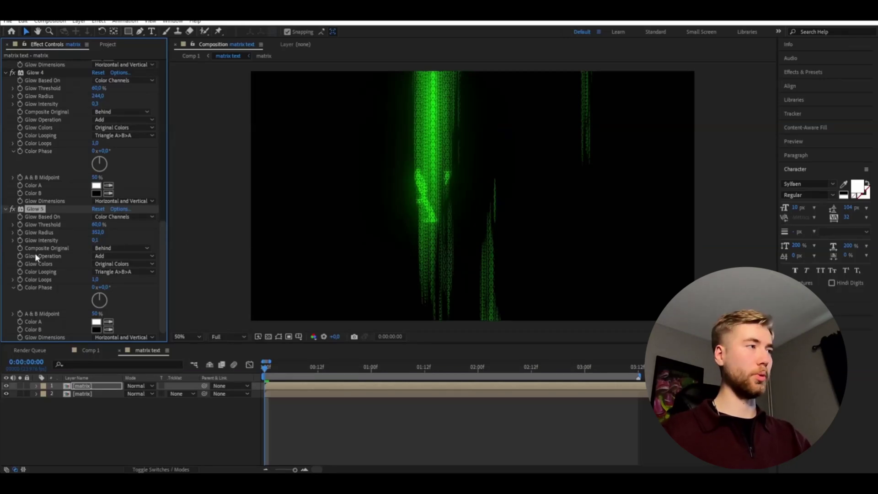
Scrub through the glowing animation and save the project.
drag(293, 366, 452, 370)
key(ctrl+s)
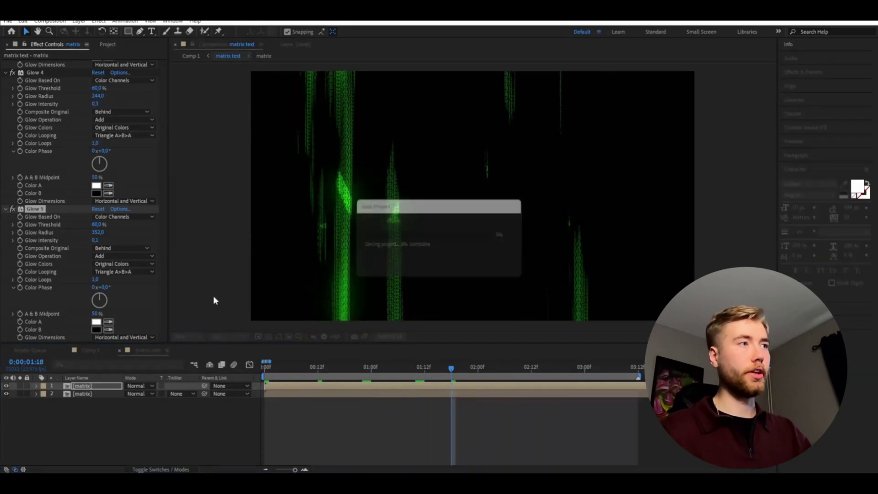
click(219, 259)
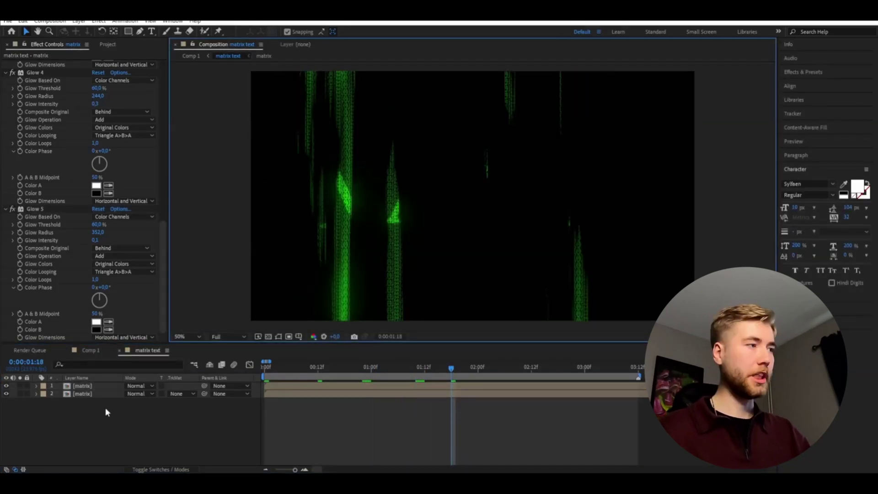
Add an adjustment layer with a Grid effect sized from separate width and height sliders.
click(82, 387)
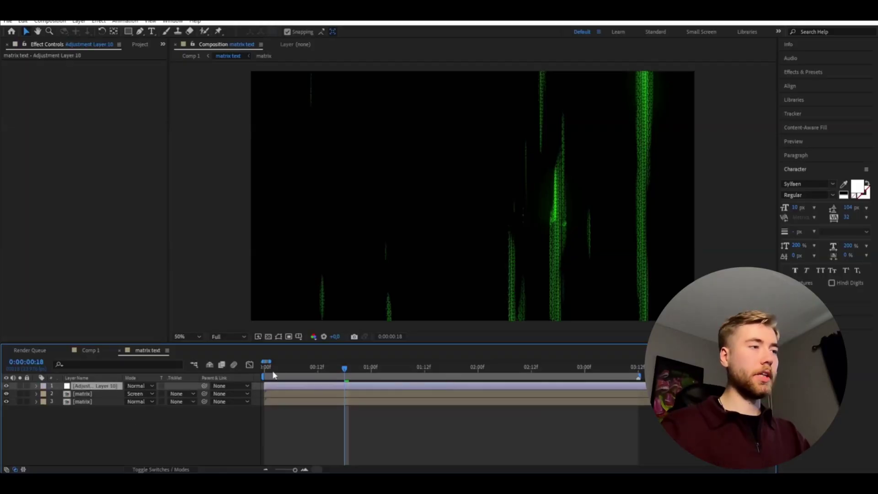
key(ctrl+space)
key(Home)
text(gr)
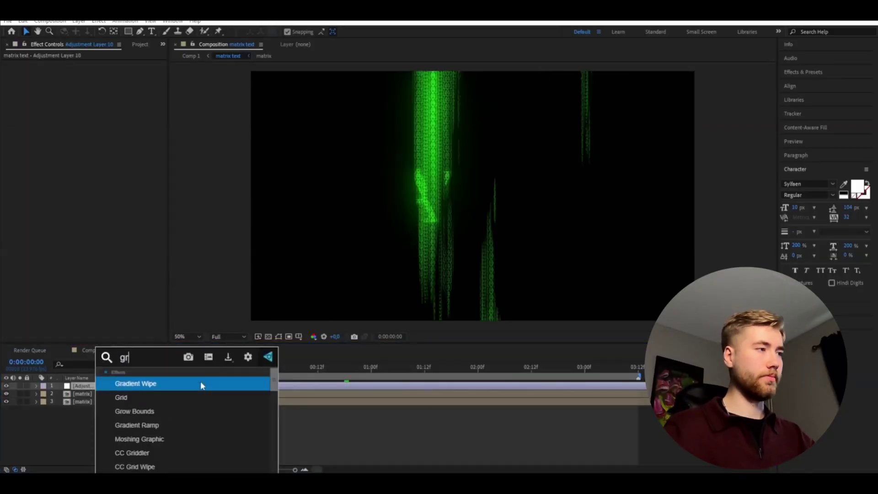
click(200, 398)
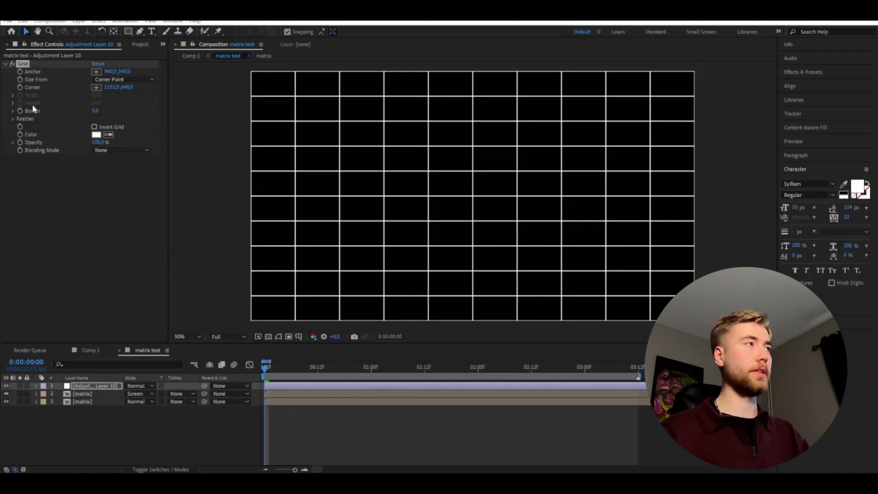
click(103, 82)
click(112, 108)
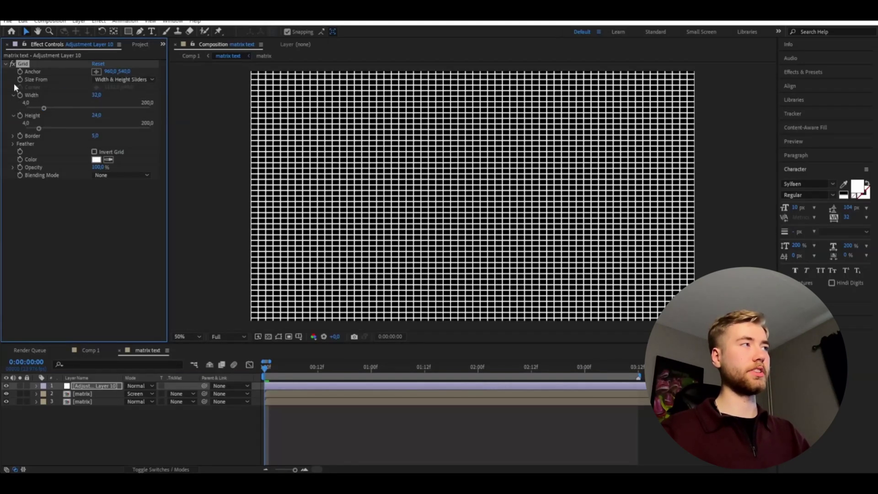
Set the grid width to 5, height to 15 and border to 1.
click(96, 95)
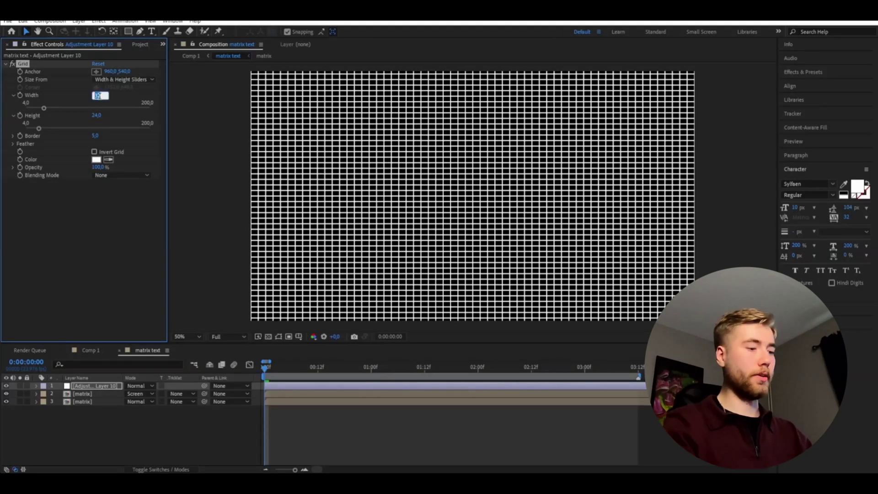
text(5)
key(Return)
click(95, 115)
text(15)
key(Return)
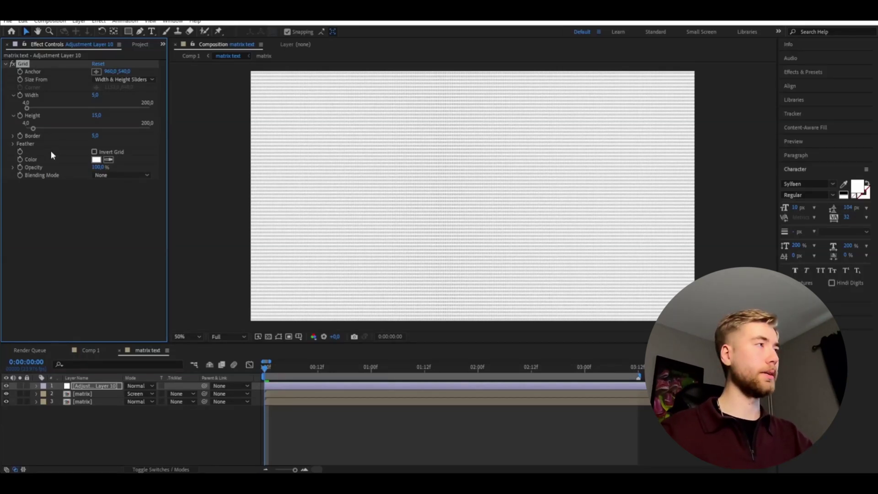
click(94, 136)
text(1)
key(Return)
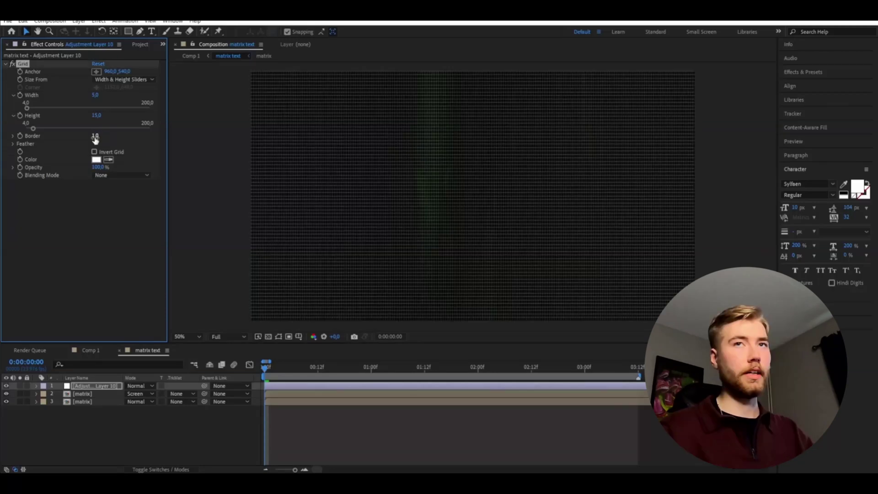
Colour the grid black (000000) and set its blending mode to Overlay.
click(96, 159)
text(000000)
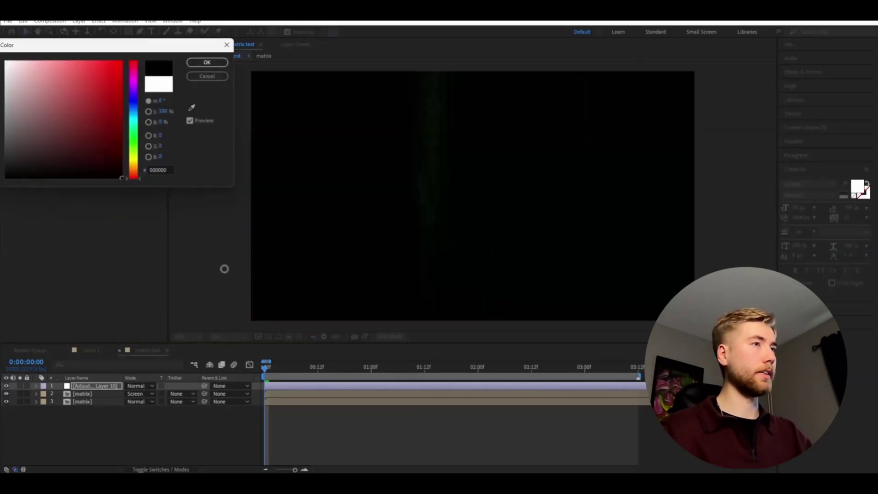
key(Return)
click(101, 175)
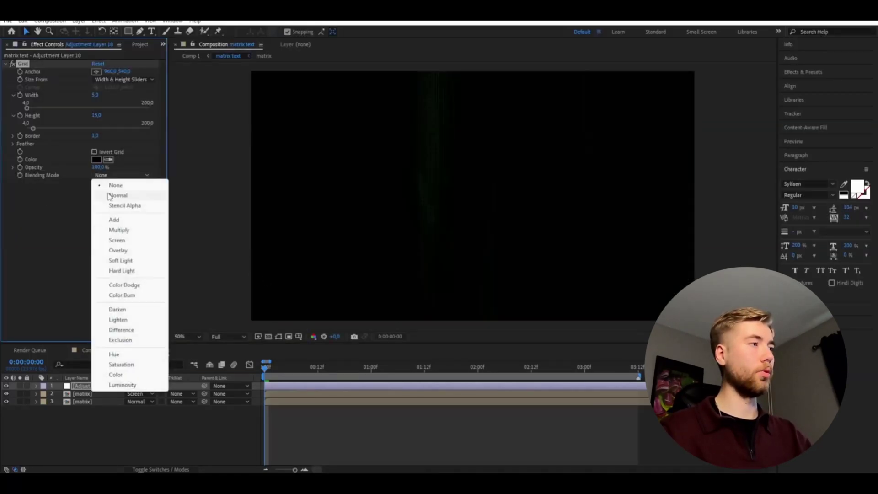
click(114, 311)
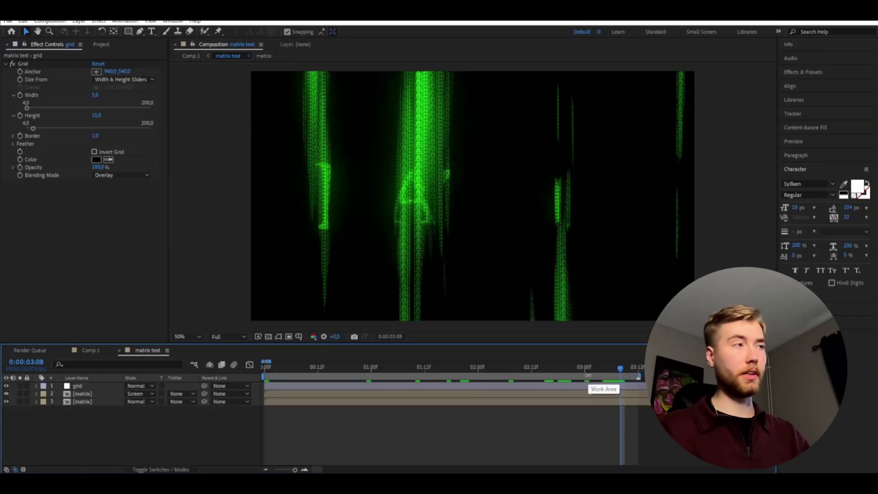
Create a new adjustment layer and apply CC Vignette to it.
key(ctrl+alt+y)
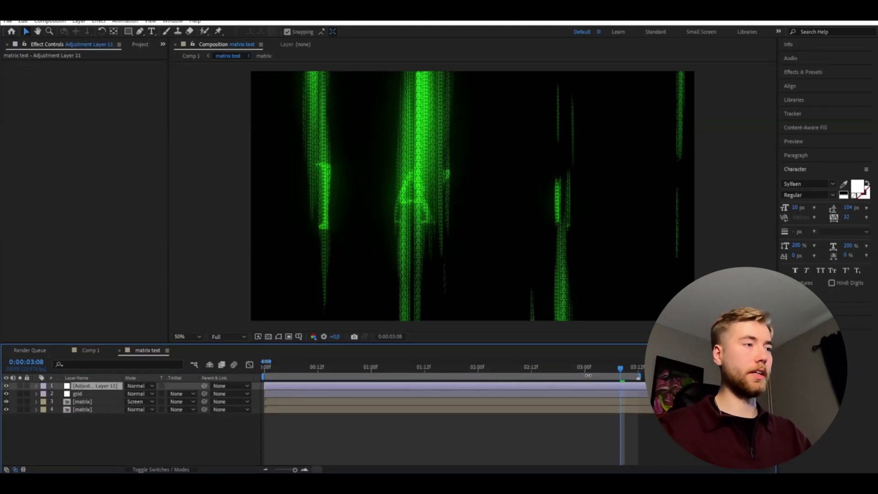
key(ctrl+space)
text(cc vig)
key(Return)
drag(614, 366, 264, 366)
Set the CC Vignette Amount to 160, then add another adjustment layer on top.
click(96, 72)
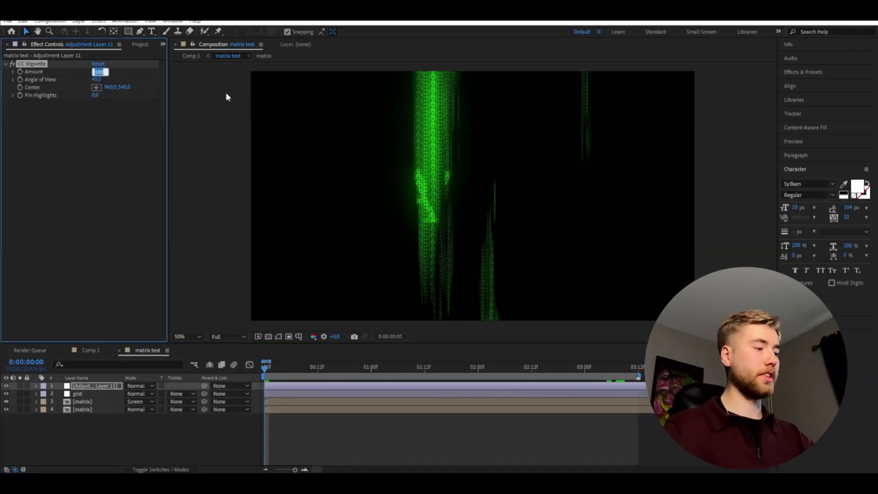
text(160)
key(Tab)
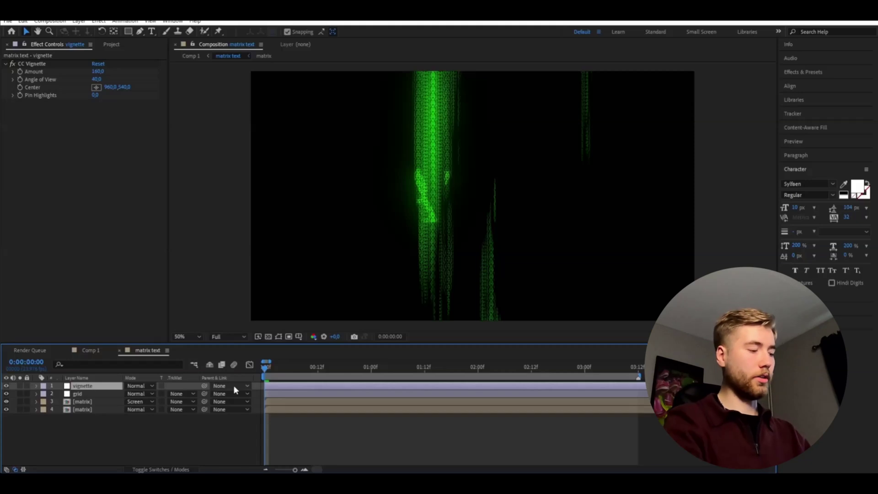
key(ctrl+alt+y)
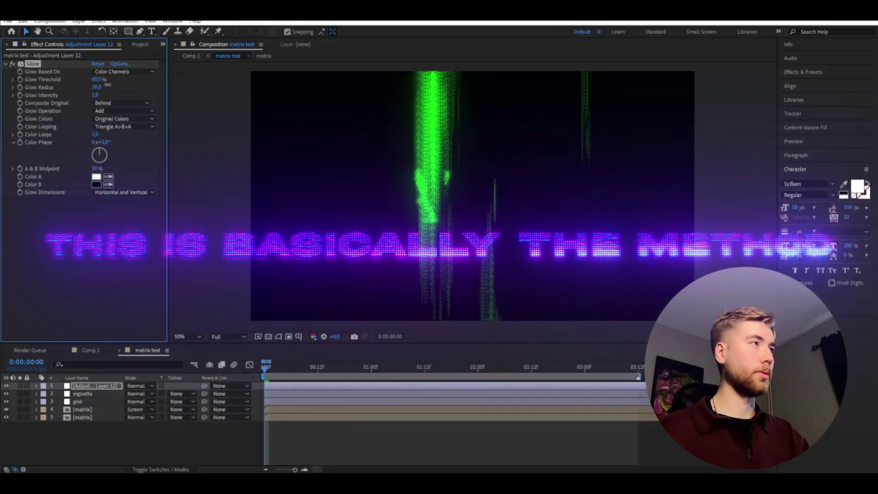
Set the Glow radius to 24, then duplicate it as Glow 2 with radius 190 and intensity 0.7.
drag(108, 85, 58, 81)
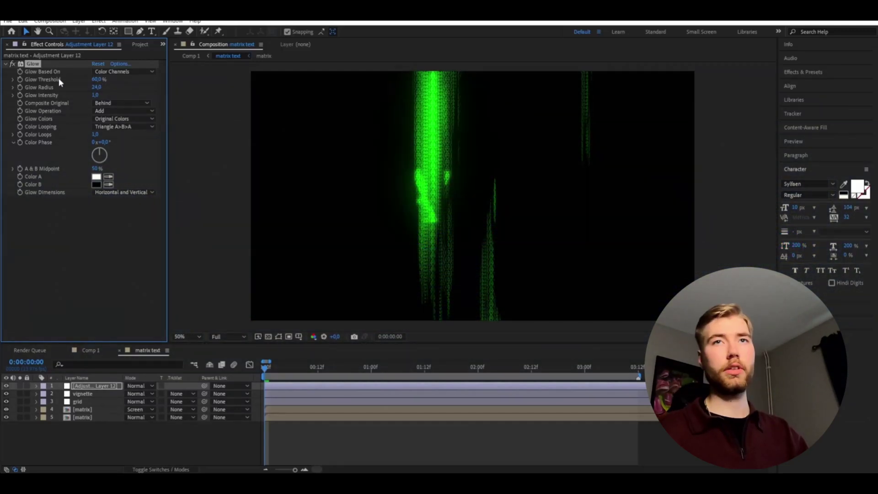
key(ctrl+d)
click(98, 223)
text(190)
key(Tab)
text(0,7)
key(Return)
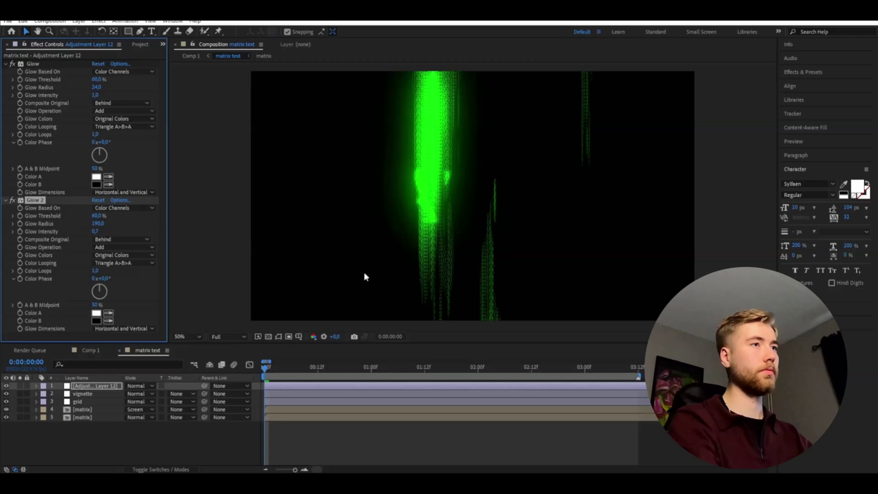
Duplicate Glow 2 into Glow 3 and widen its radius to about 273.
click(40, 206)
key(ctrl+d)
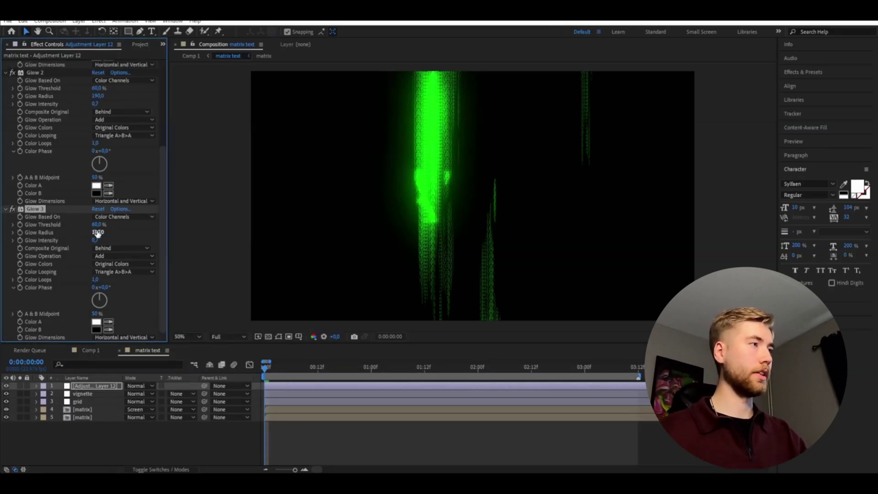
drag(163, 238, 166, 238)
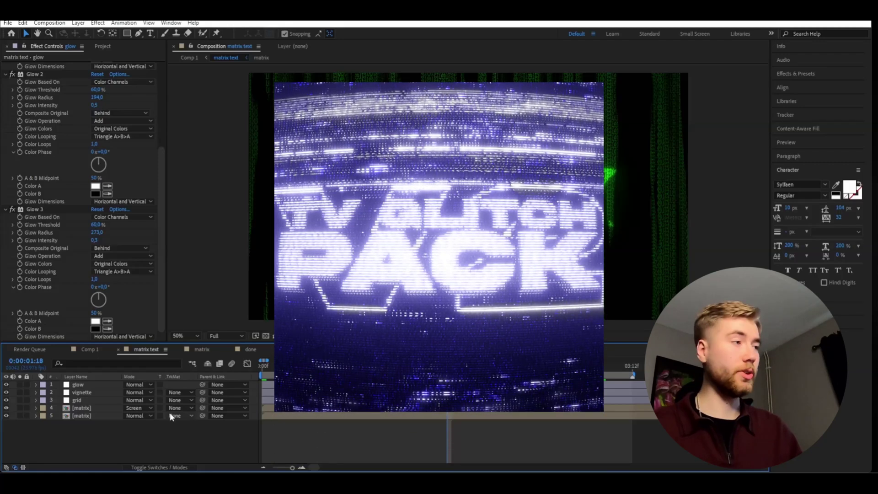
Open the timeline's context menu to add a new adjustment layer at the top of the stack.
right_click(59, 436)
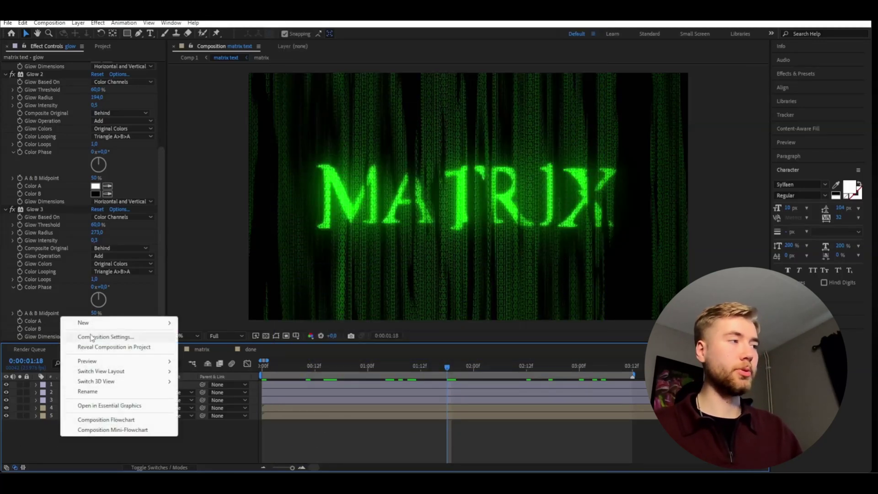